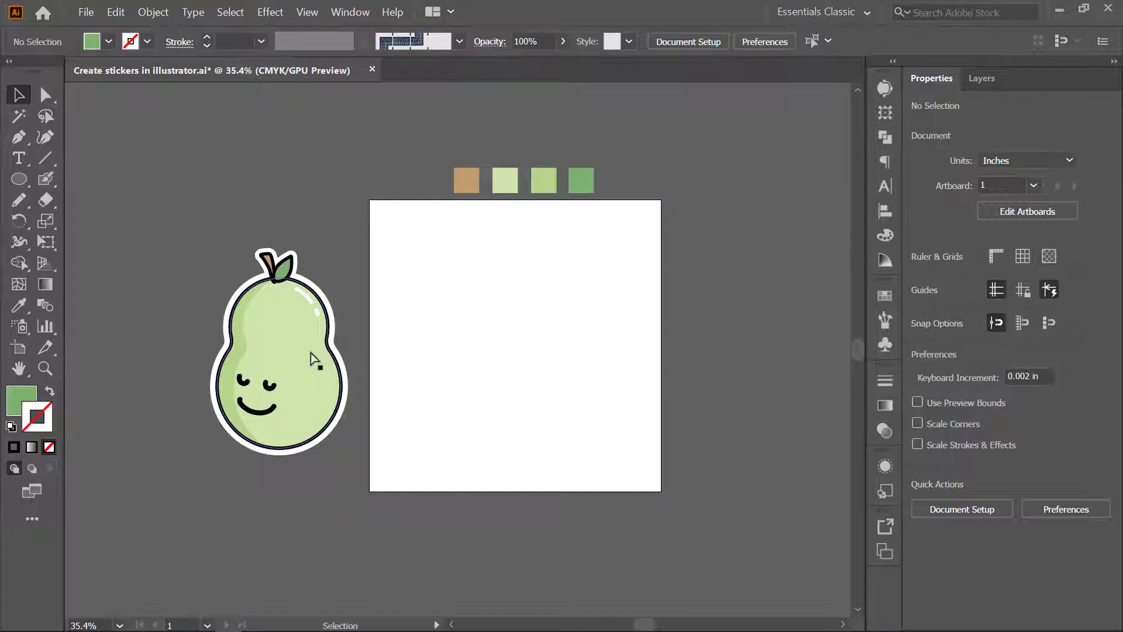
- Draw a circle about 3.5 in wide on the artboard and a smaller circle overlapping its upper part
drag(467, 327, 510, 328)
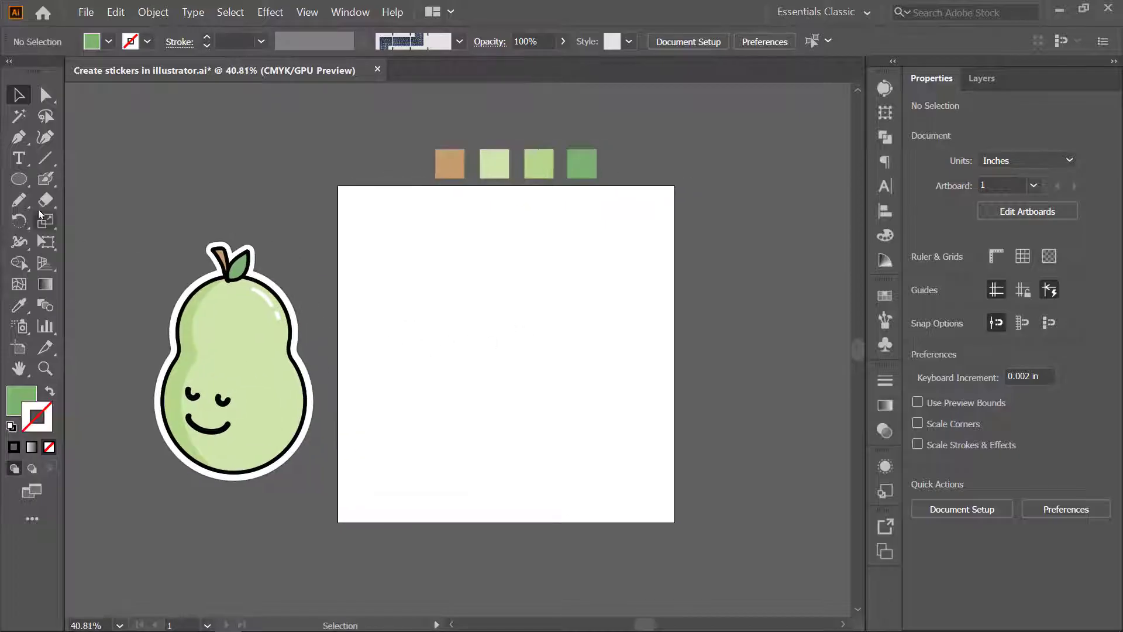
drag(19, 178, 97, 220)
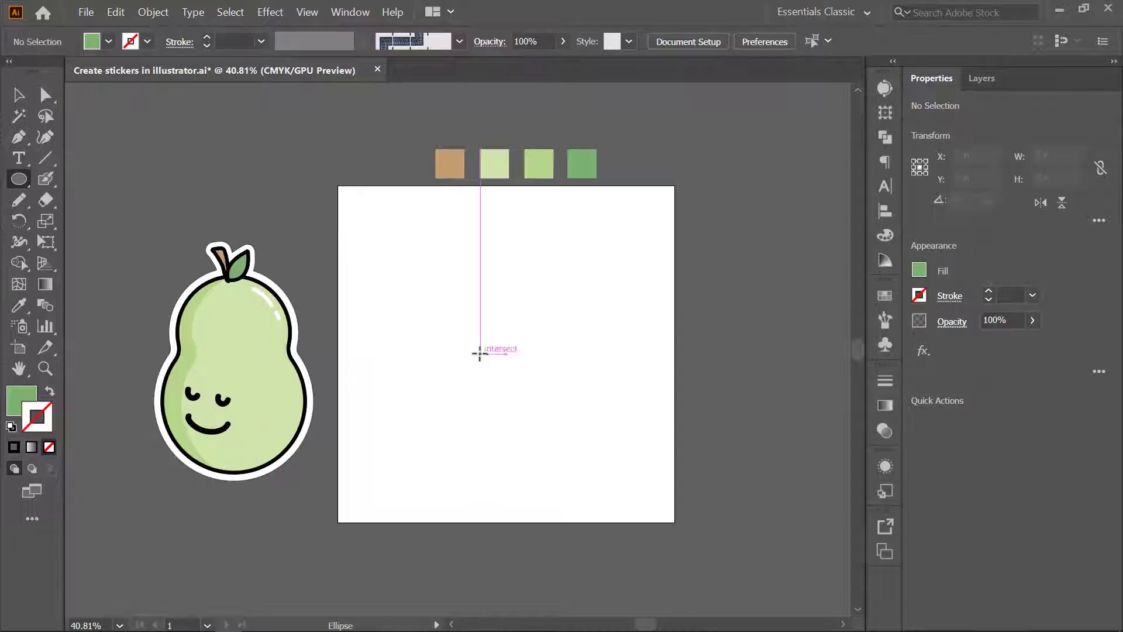
drag(494, 336, 557, 396)
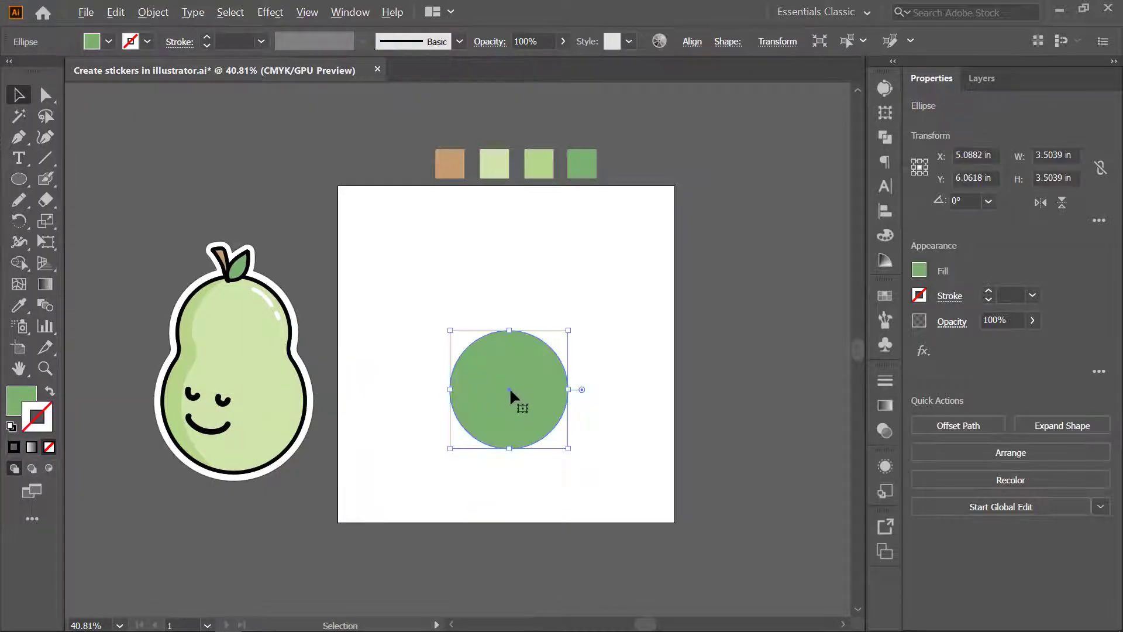
drag(510, 390, 509, 336)
drag(567, 397, 550, 380)
- Unite the two overlapping circles into one pear-shaped silhouette
drag(431, 280, 601, 451)
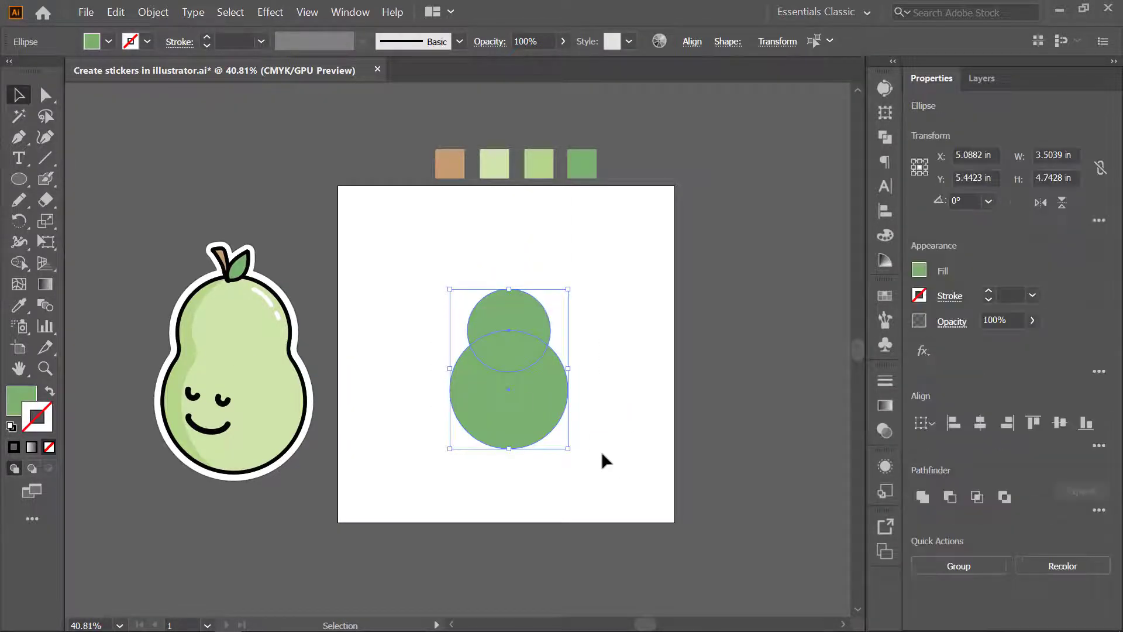
click(923, 497)
click(590, 350)
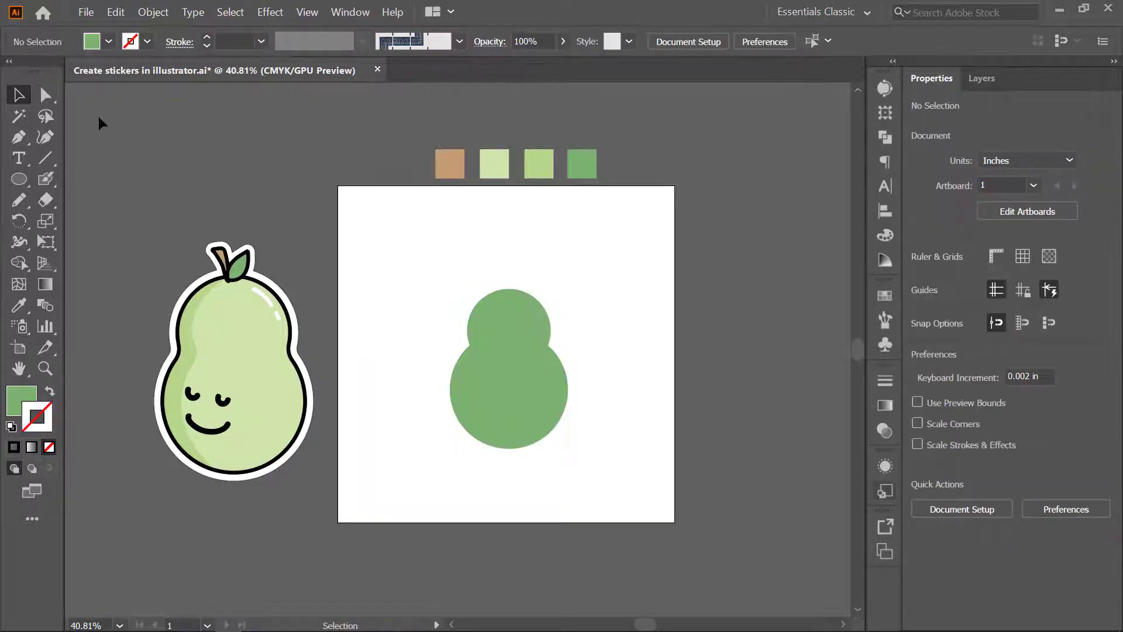
- Round the two inner corner anchors where the circles meet to give the pear a smooth waist
click(48, 99)
drag(541, 353, 577, 343)
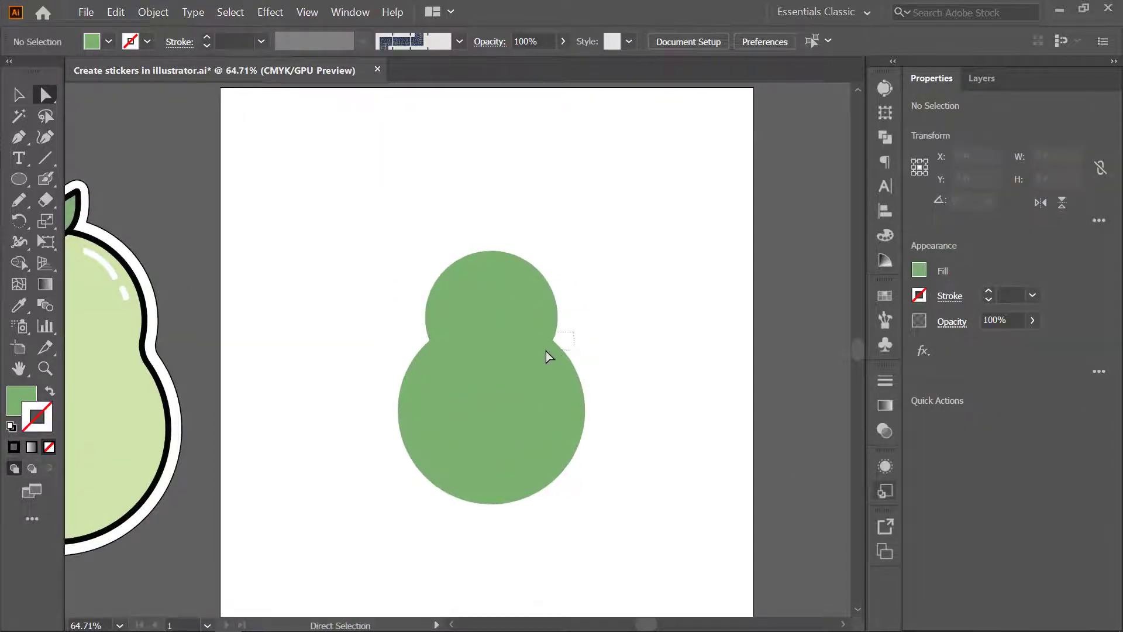
click(553, 341)
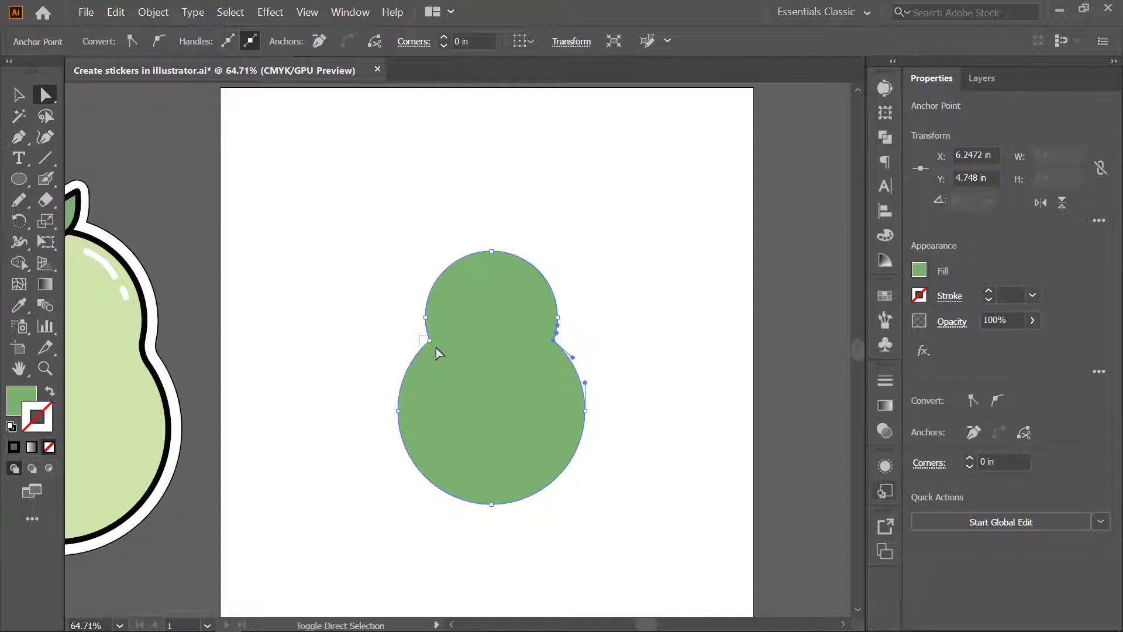
drag(437, 347, 440, 351)
drag(554, 342, 471, 308)
key(v)
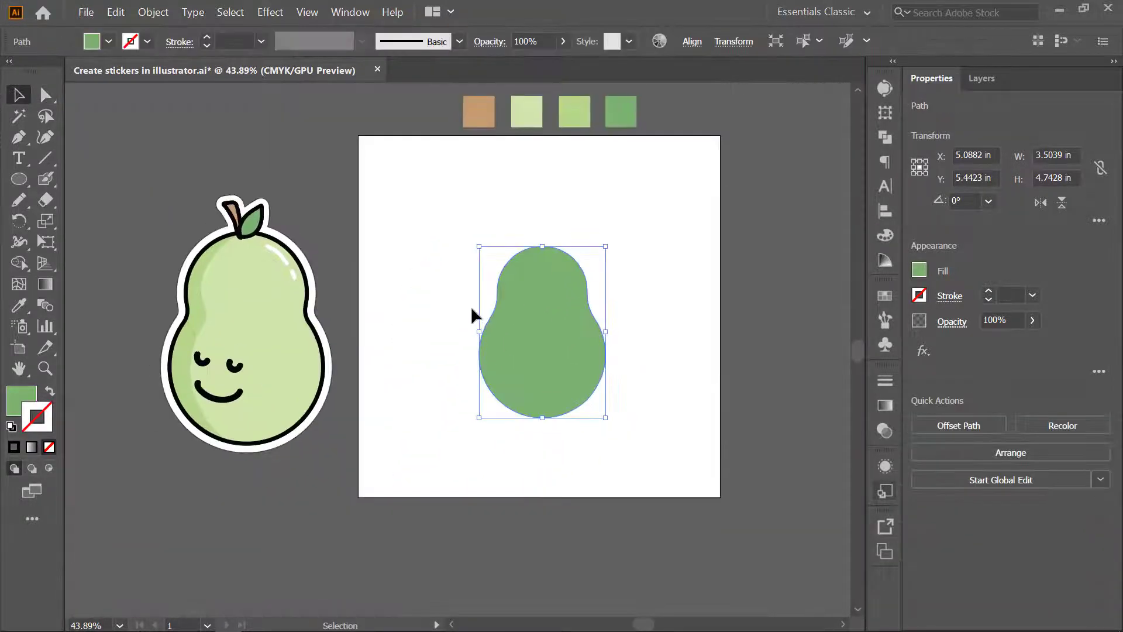
- Fill the pear body with the light green sampled from the reference pear
key(i)
click(19, 310)
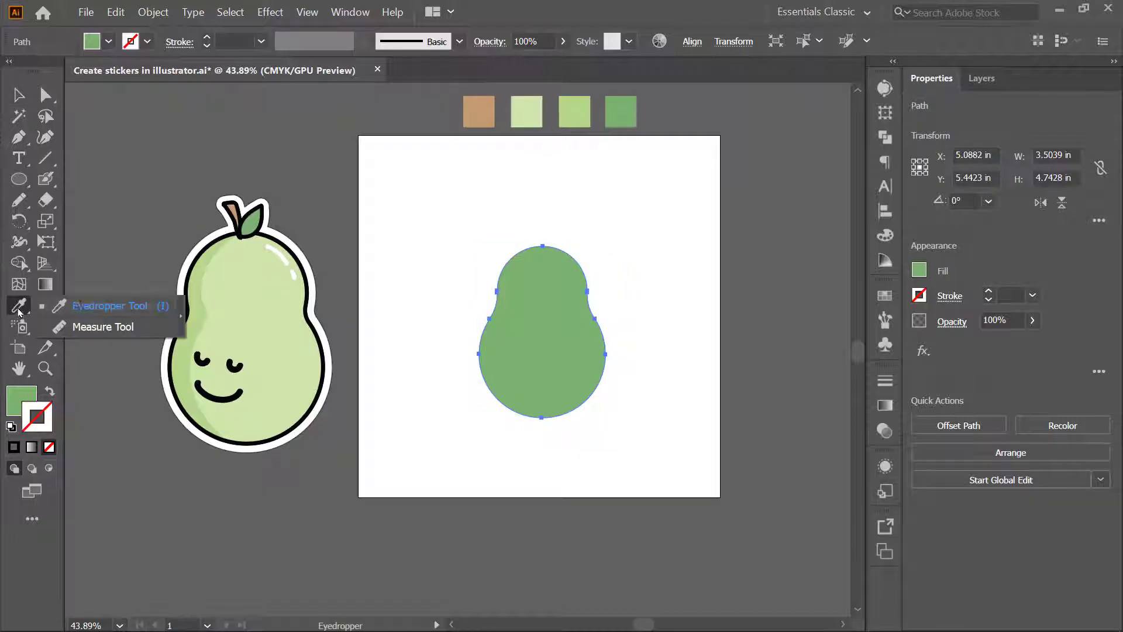
click(234, 288)
click(18, 96)
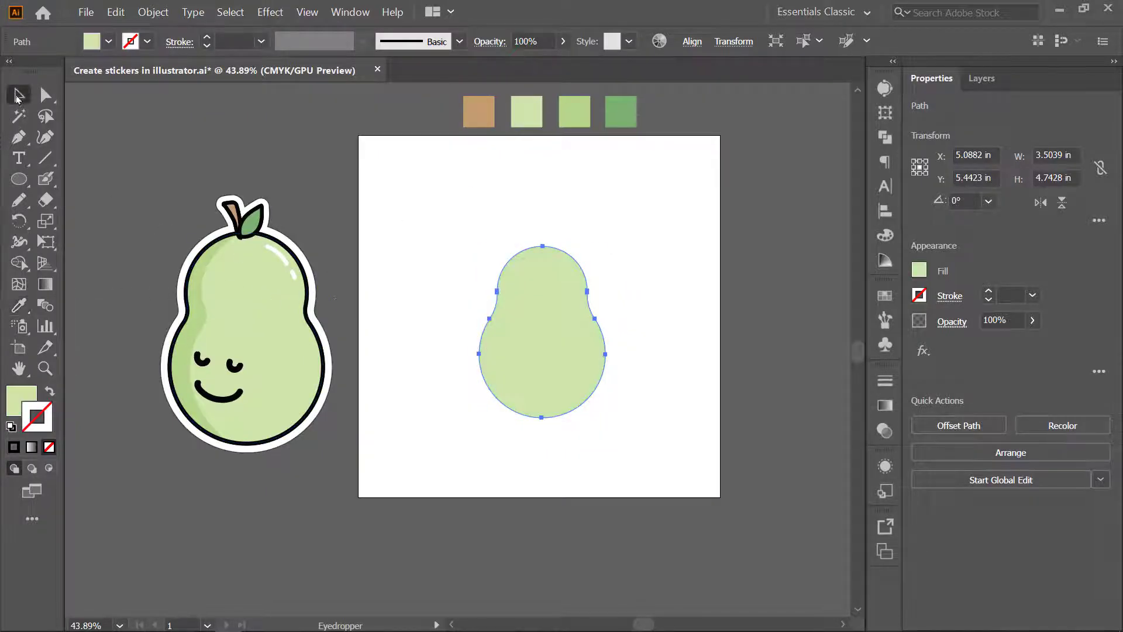
click(479, 287)
- Draw a freehand shadow shape about 2 by 4.9 in along the pear's left side and fill it with the reference pear's darker green
scroll(481, 288, up, 1)
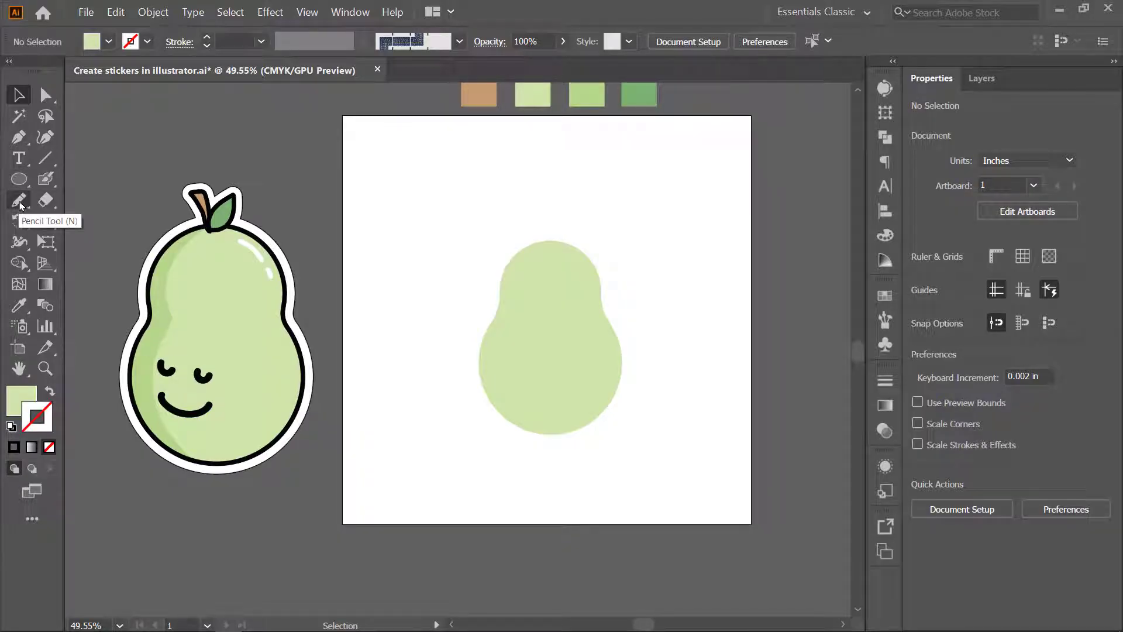
key(n)
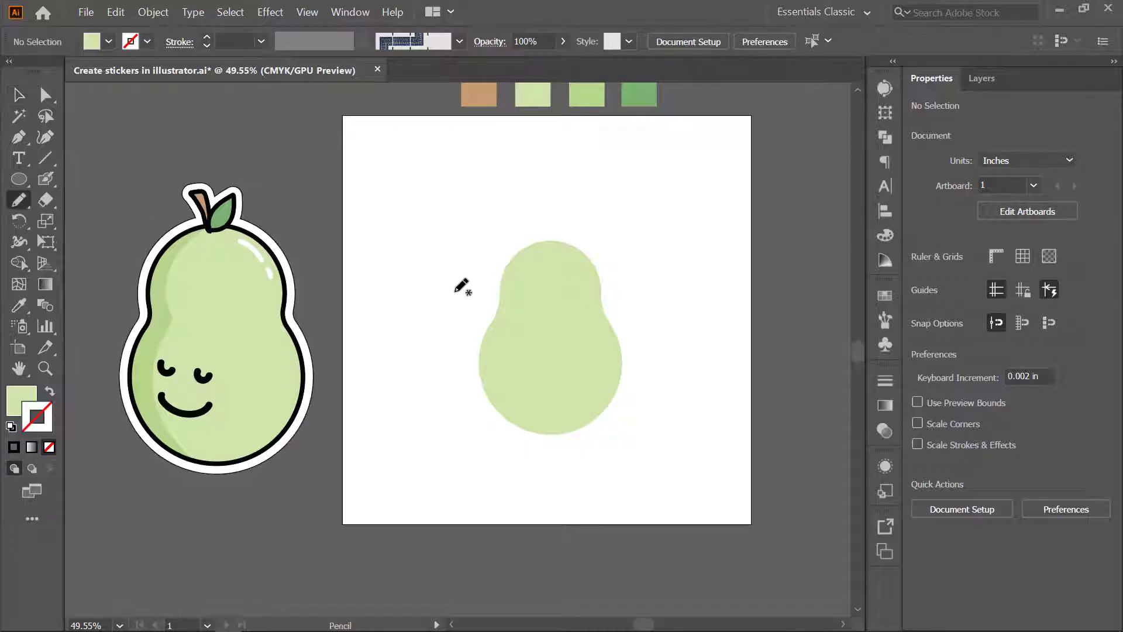
mouse_move(569, 293)
mouse_down()
mouse_move(530, 223)
mouse_move(519, 227)
mouse_move(482, 404)
mouse_move(498, 431)
mouse_move(467, 307)
mouse_move(475, 246)
mouse_move(499, 217)
mouse_move(547, 209)
mouse_up()
key(v)
key(i)
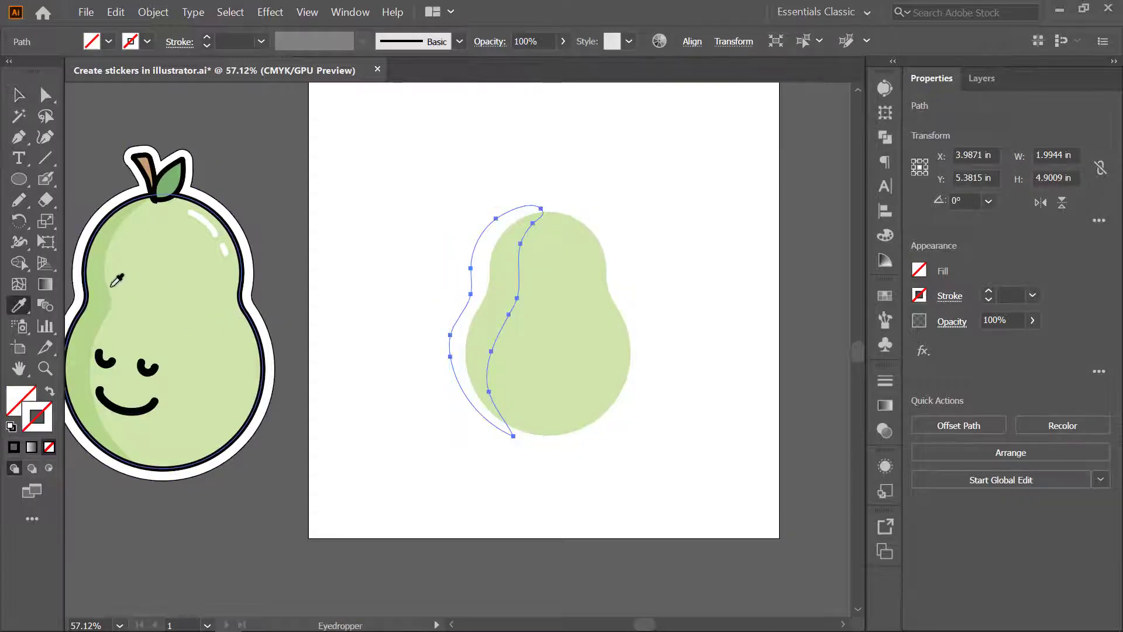
click(109, 287)
key(v)
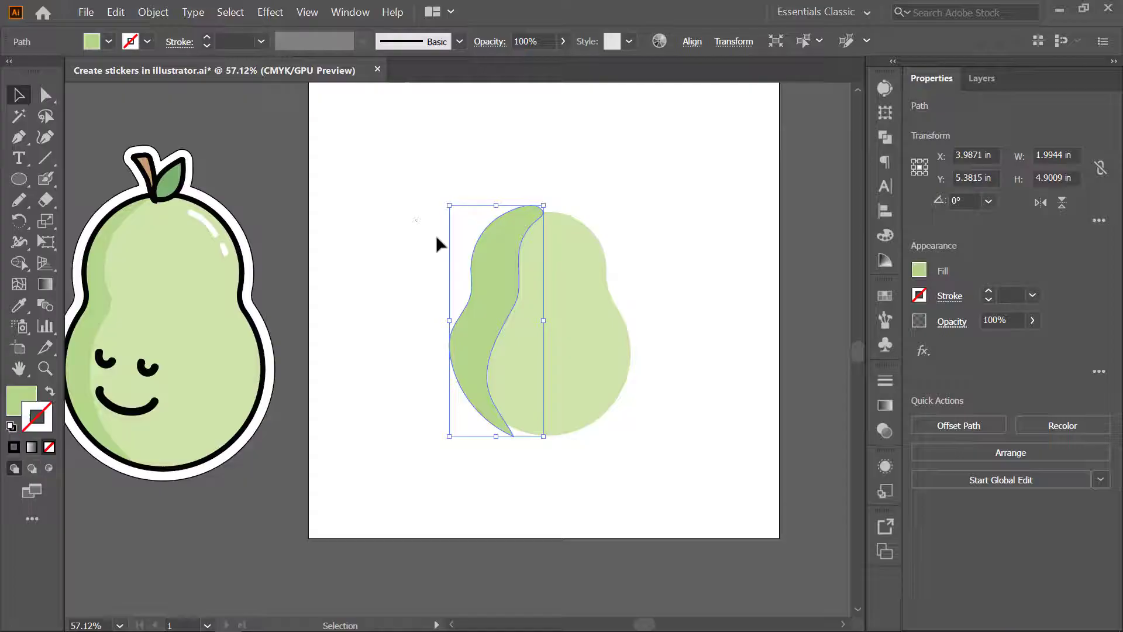
- Trim the part of the shadow outside the pear with the Shape Builder
shift+click(634, 365)
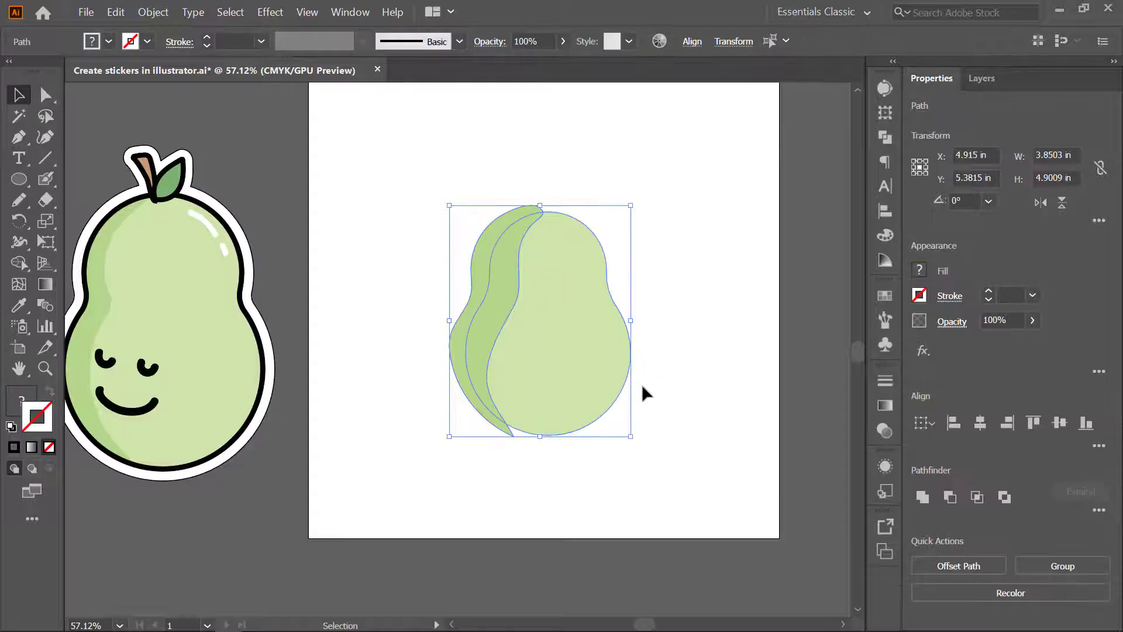
click(25, 269)
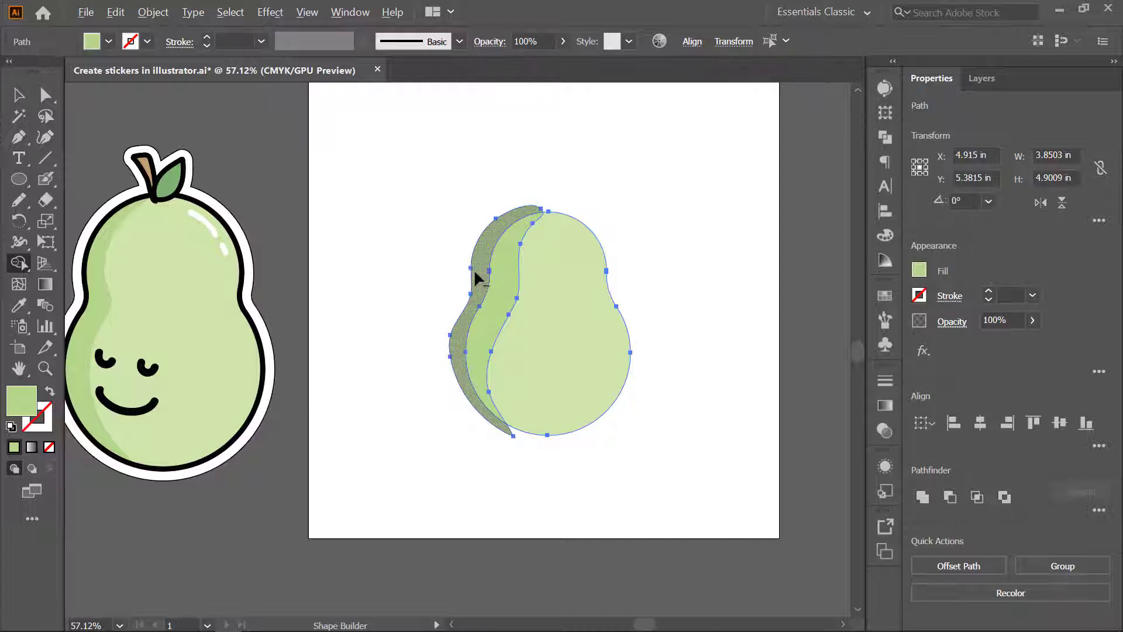
alt+click(492, 283)
key(v)
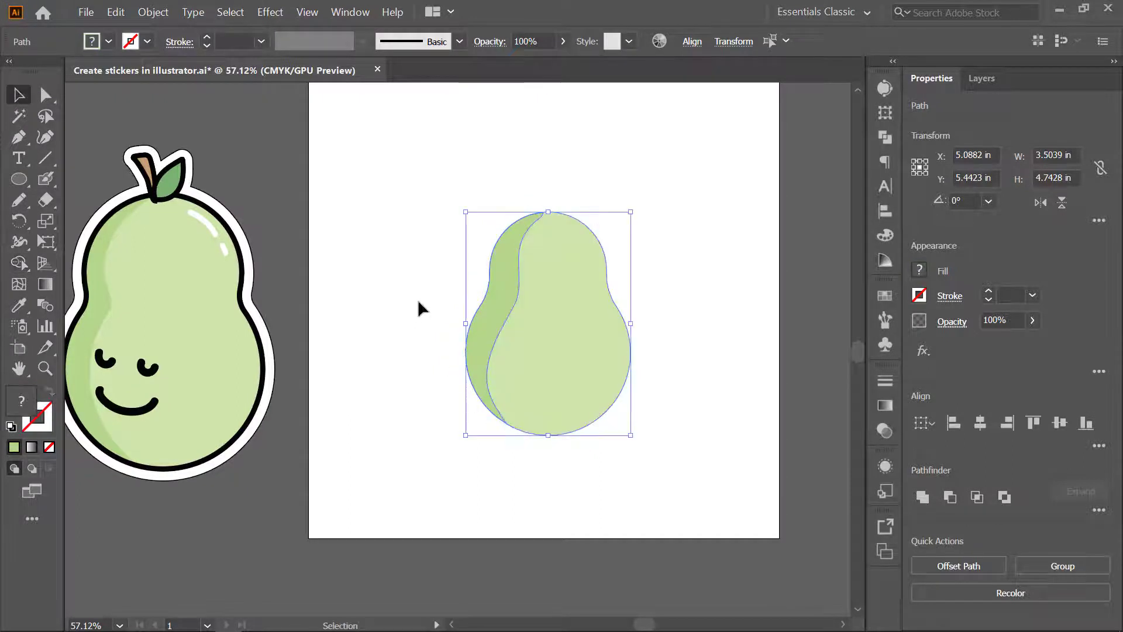
click(406, 282)
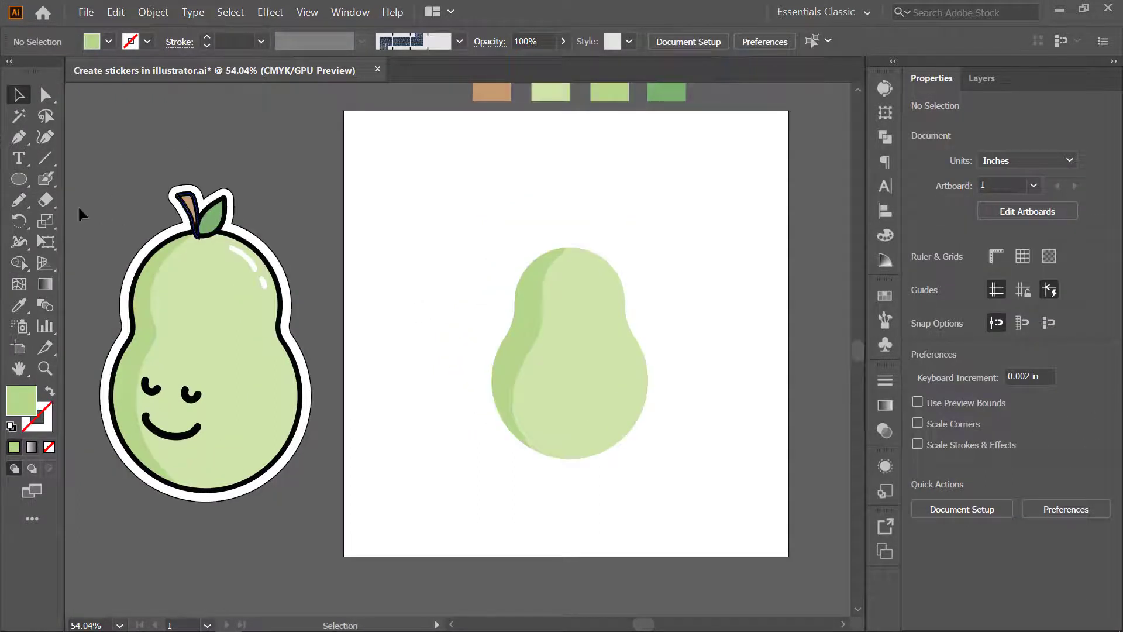
- Draw a freehand stem about 0.28 by 0.75 in atop the pear and copy the reference stem's appearance onto it
click(19, 199)
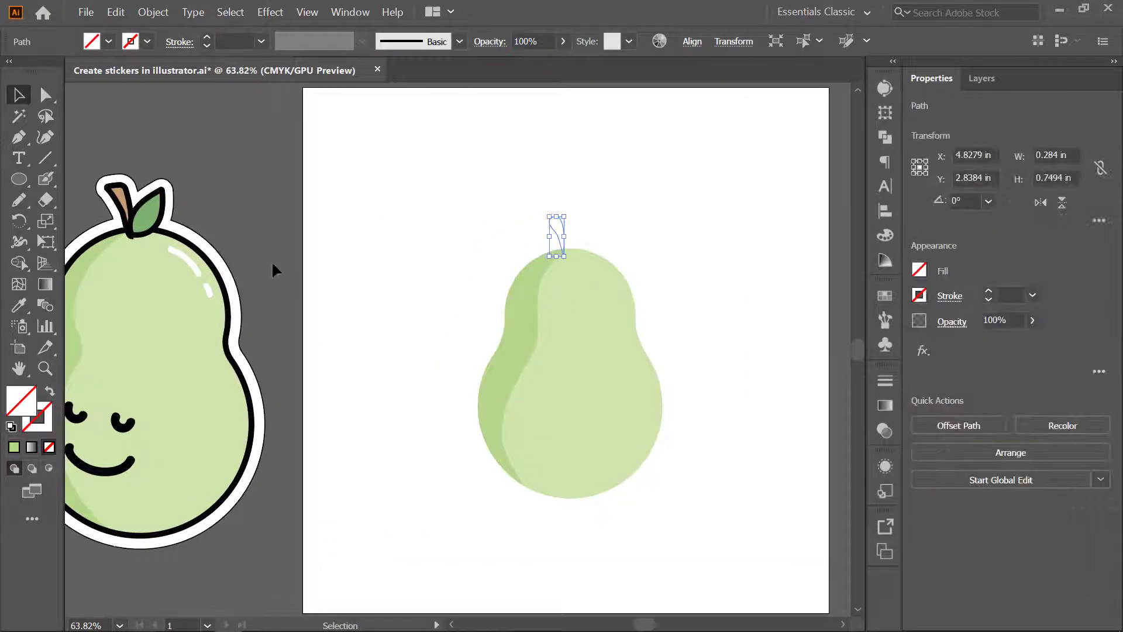
key(i)
click(121, 196)
key(v)
click(528, 207)
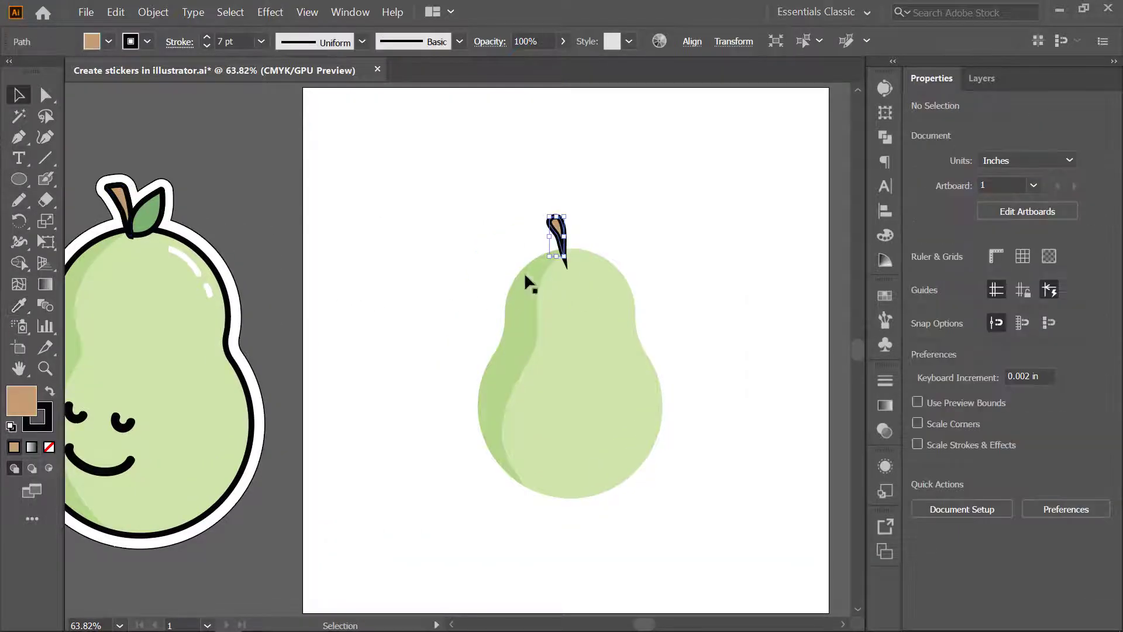
- Adjust the stem's lowest anchor point so the stem ends at the top of the pear
scroll(582, 257, up, 4)
key(a)
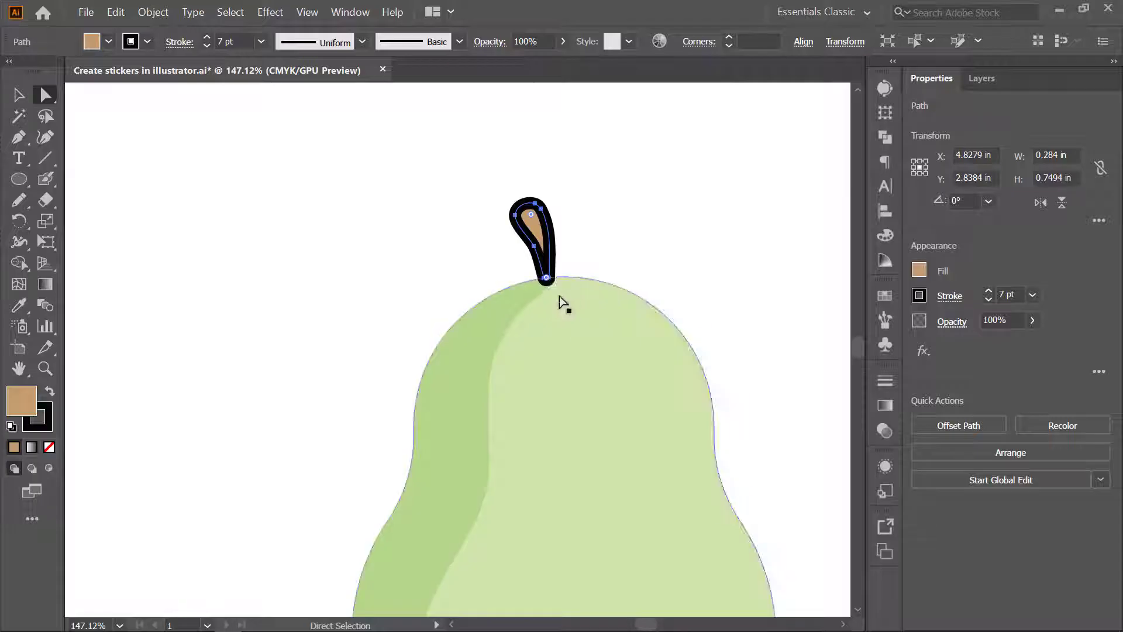
drag(547, 279, 549, 286)
key(v)
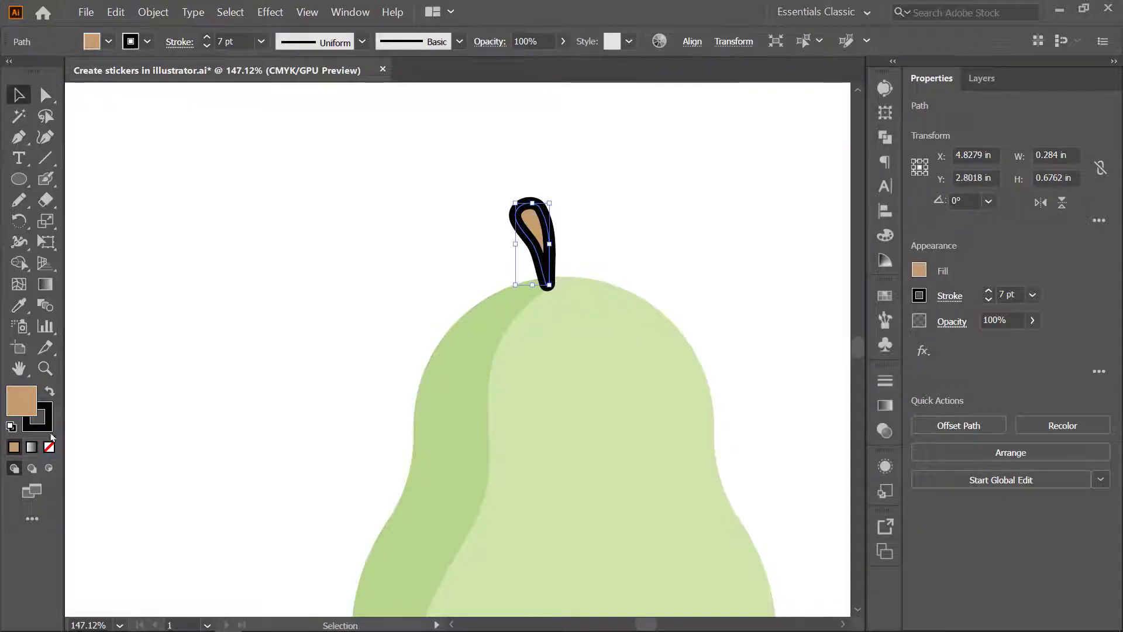
- Remove the stem's black stroke, keeping only its brown fill
click(47, 426)
click(49, 448)
scroll(346, 279, down, 3)
drag(326, 306, 362, 354)
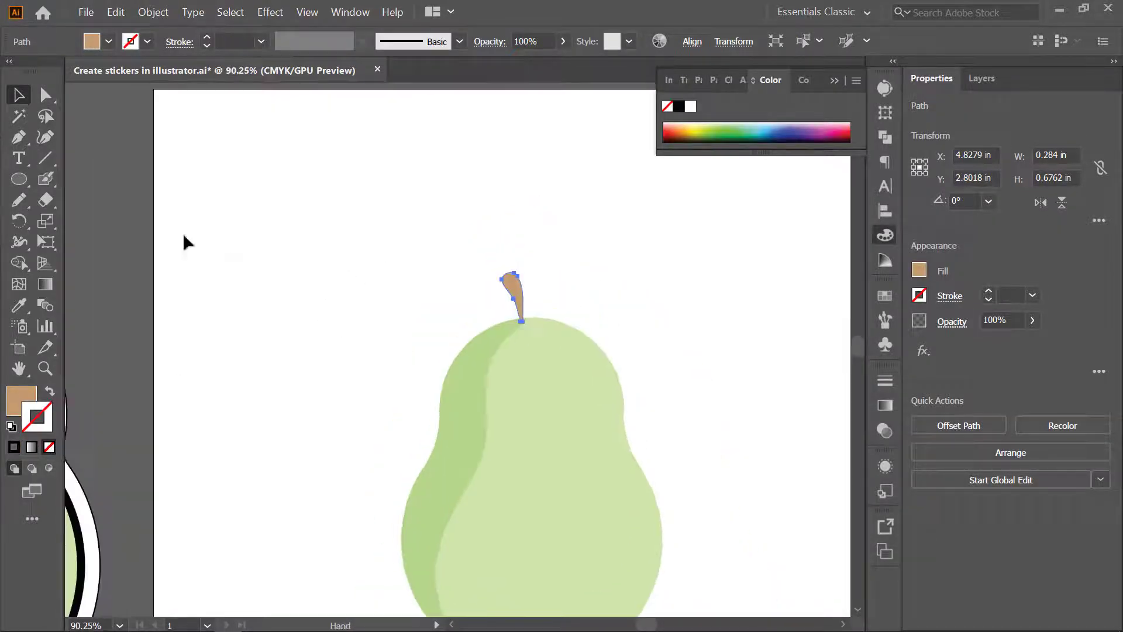
scroll(186, 243, down, 2)
drag(186, 243, 294, 266)
click(387, 306)
- Draw a freehand leaf about 0.51 by 0.63 in beside the stem and fill it with the dark green swatch colour
click(20, 200)
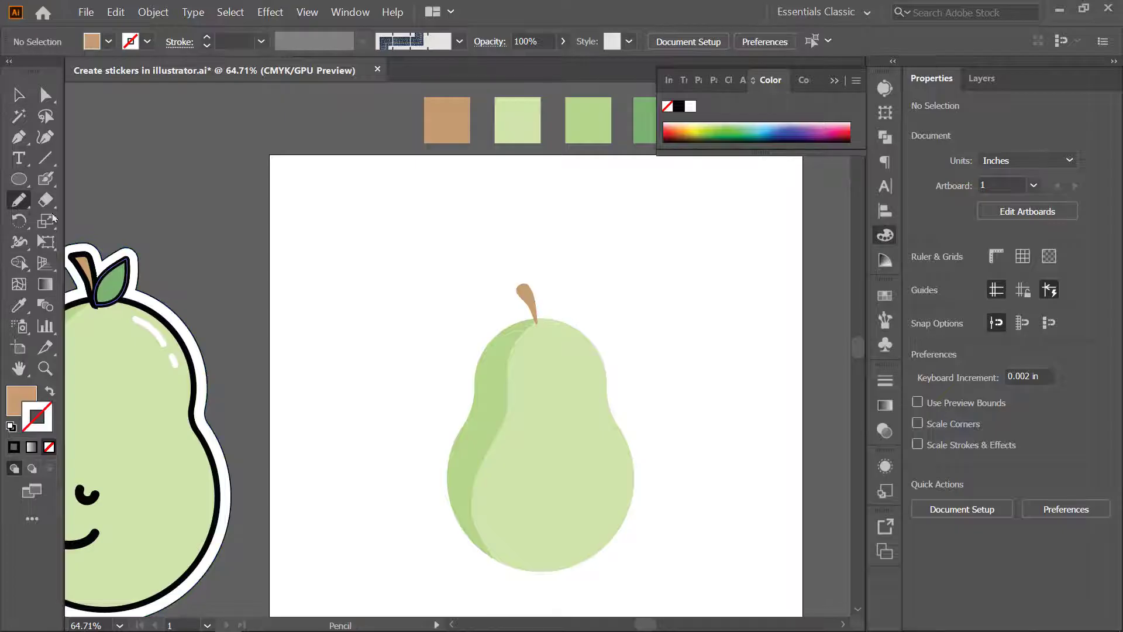
scroll(610, 313, up, 3)
key(i)
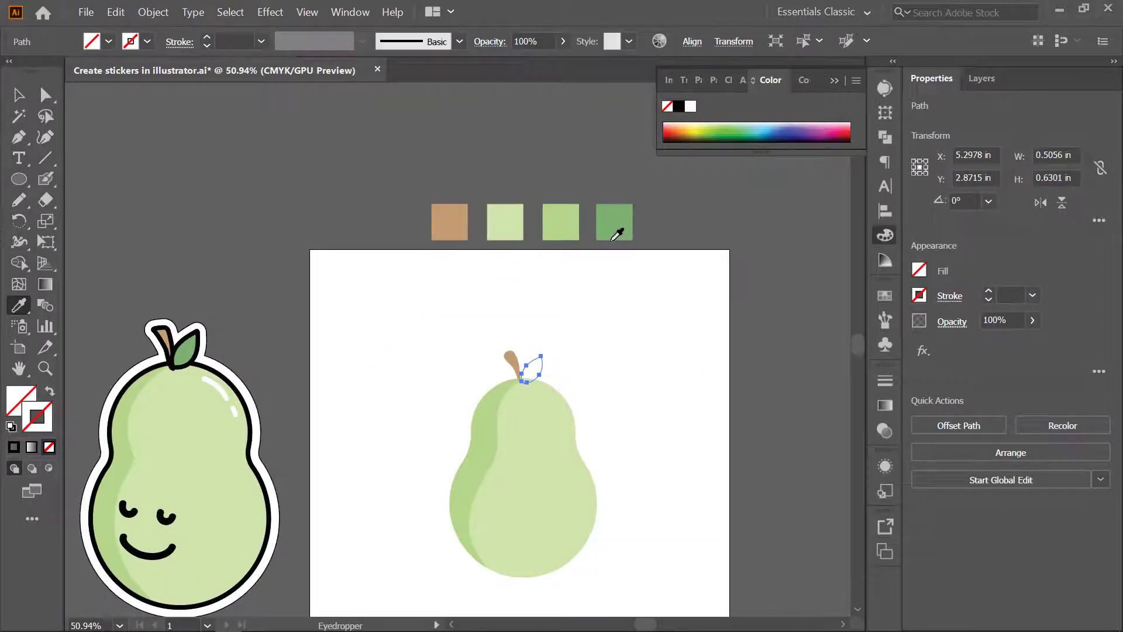
click(611, 225)
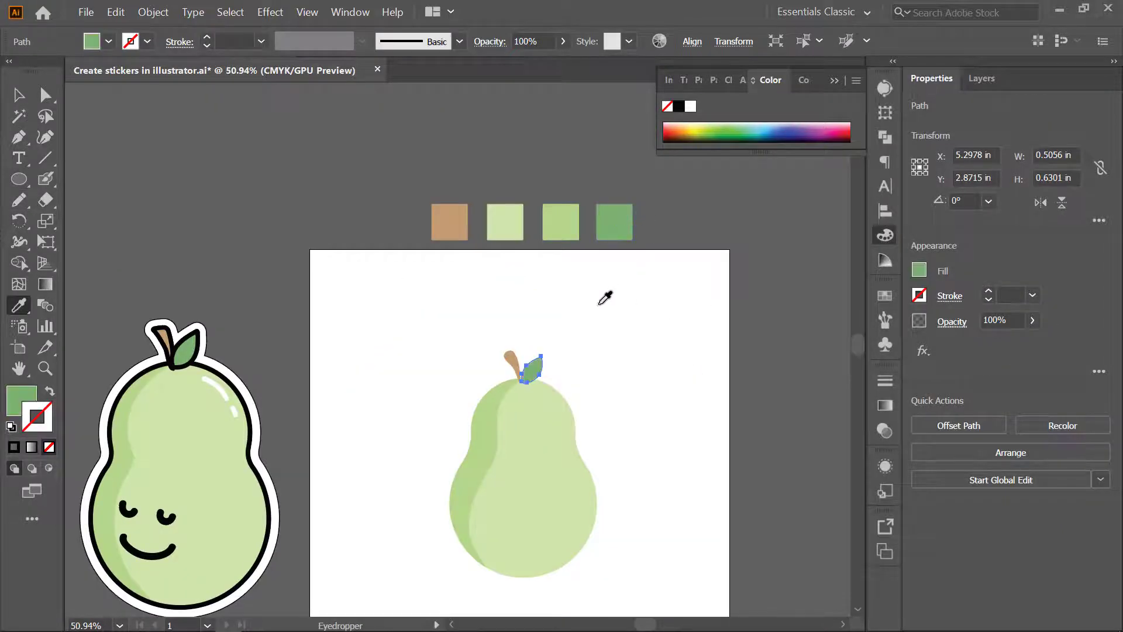
- Adjust the leaf and stem so that they meet at the top of the pear
key(v)
drag(546, 383, 643, 316)
click(632, 319)
drag(512, 356, 504, 356)
drag(641, 307, 519, 367)
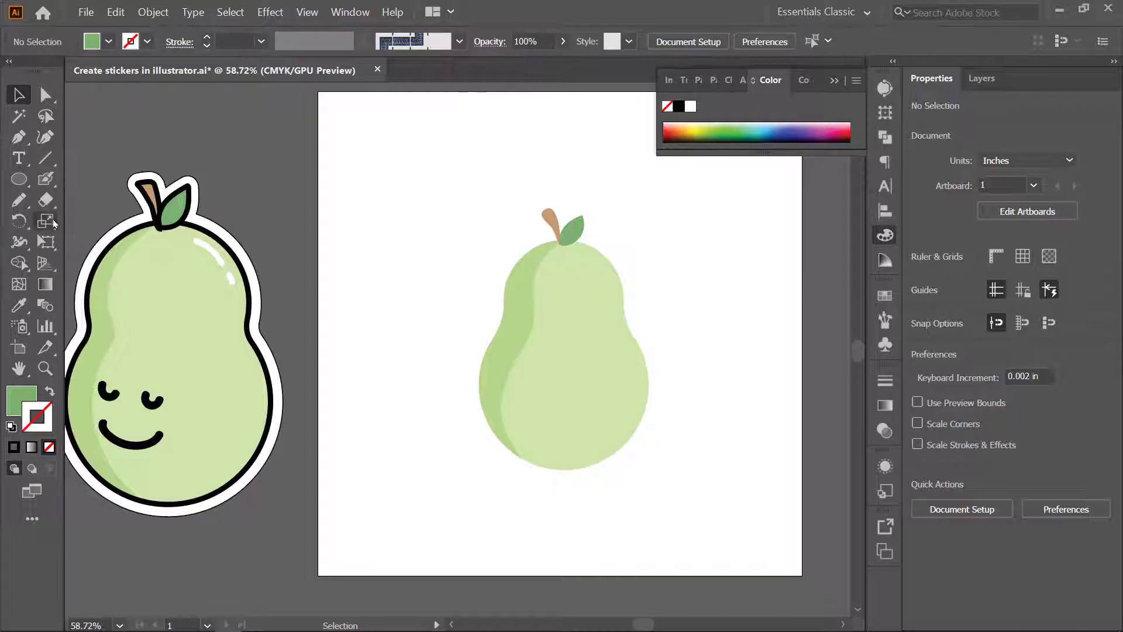
click(45, 179)
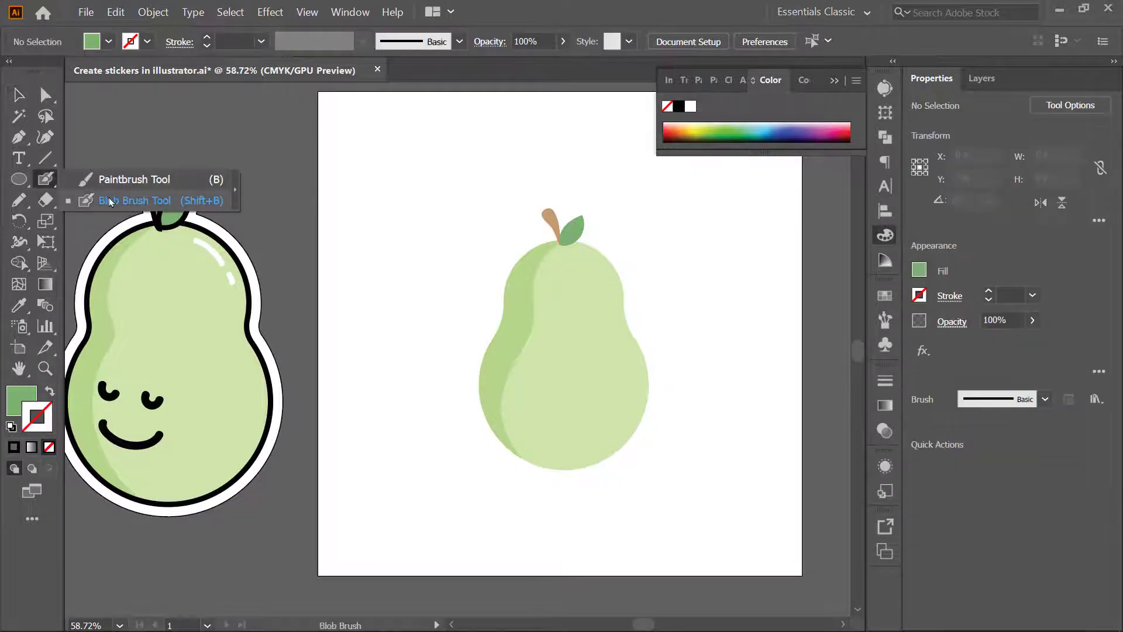
drag(613, 285, 627, 287)
drag(319, 410, 328, 339)
mouse_move(543, 359)
mouse_down()
mouse_move(550, 366)
mouse_move(513, 372)
mouse_up()
key(ctrl+z)
- Set the fill colour to black and paint two closed eyes and a smile on the pear with the Blob Brush
double_click(21, 401)
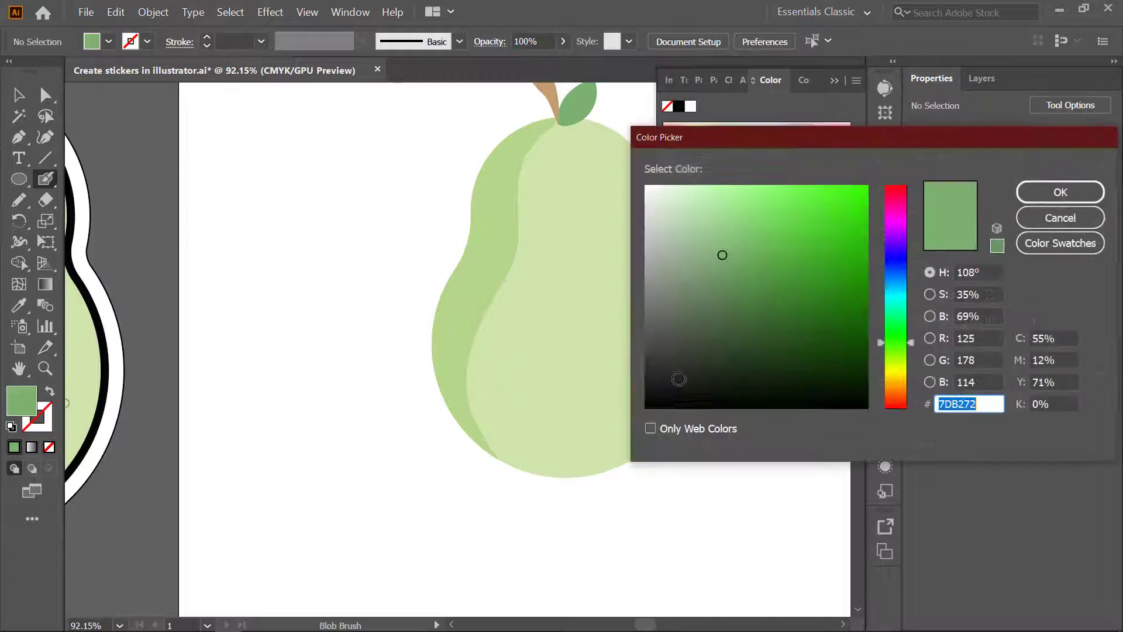
click(1061, 191)
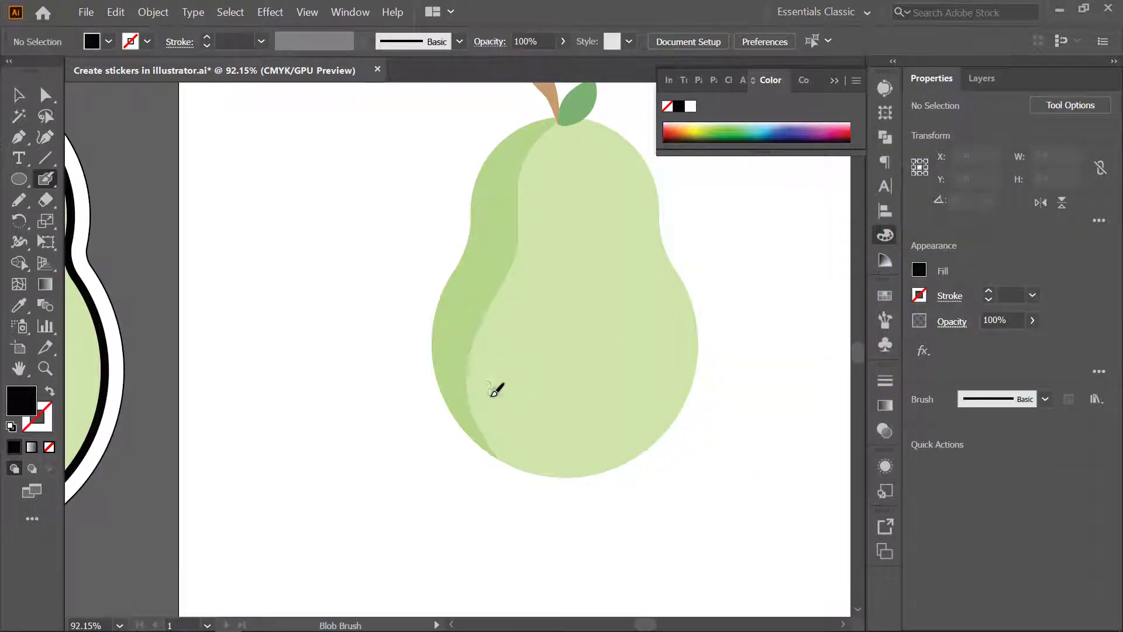
drag(493, 387, 501, 400)
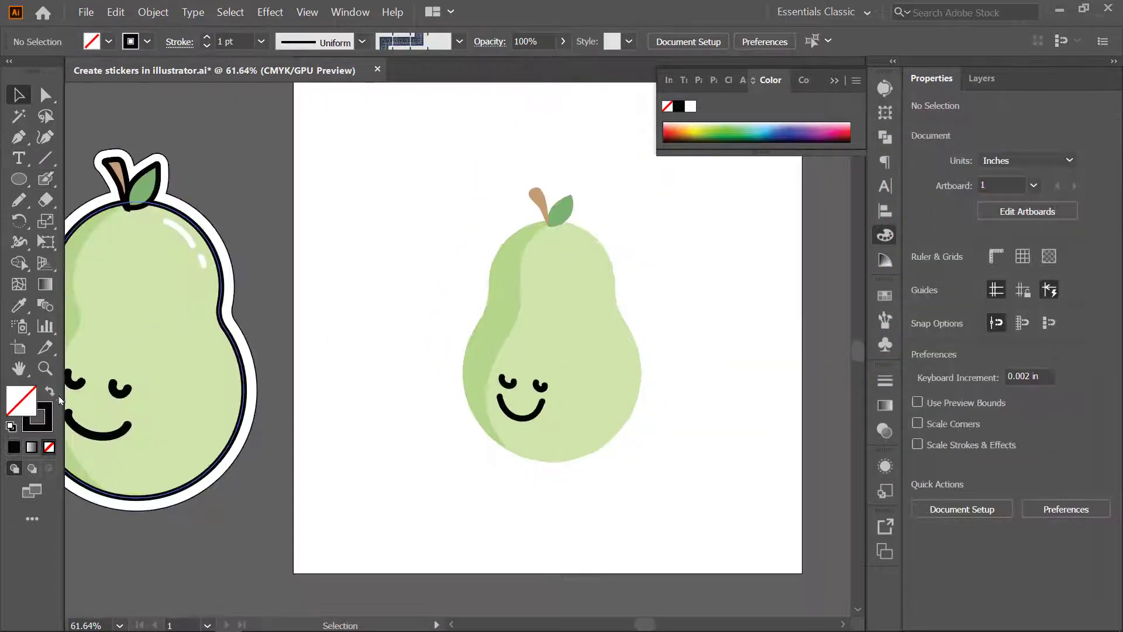
- Paint two white highlight strokes on the pear's upper right with the Blob Brush
click(50, 391)
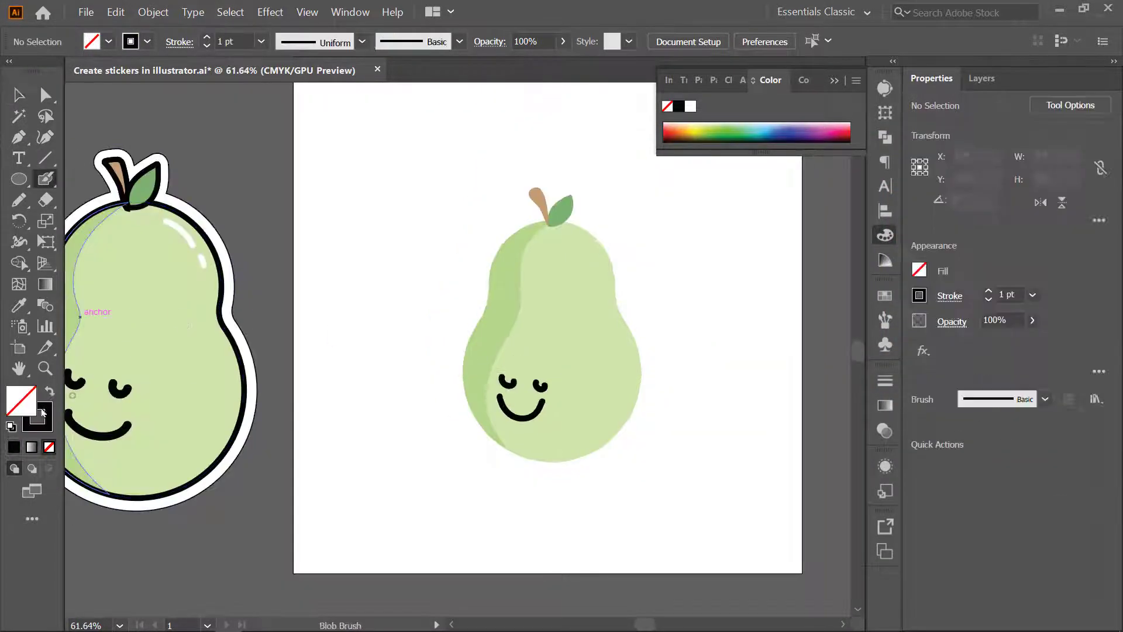
click(50, 419)
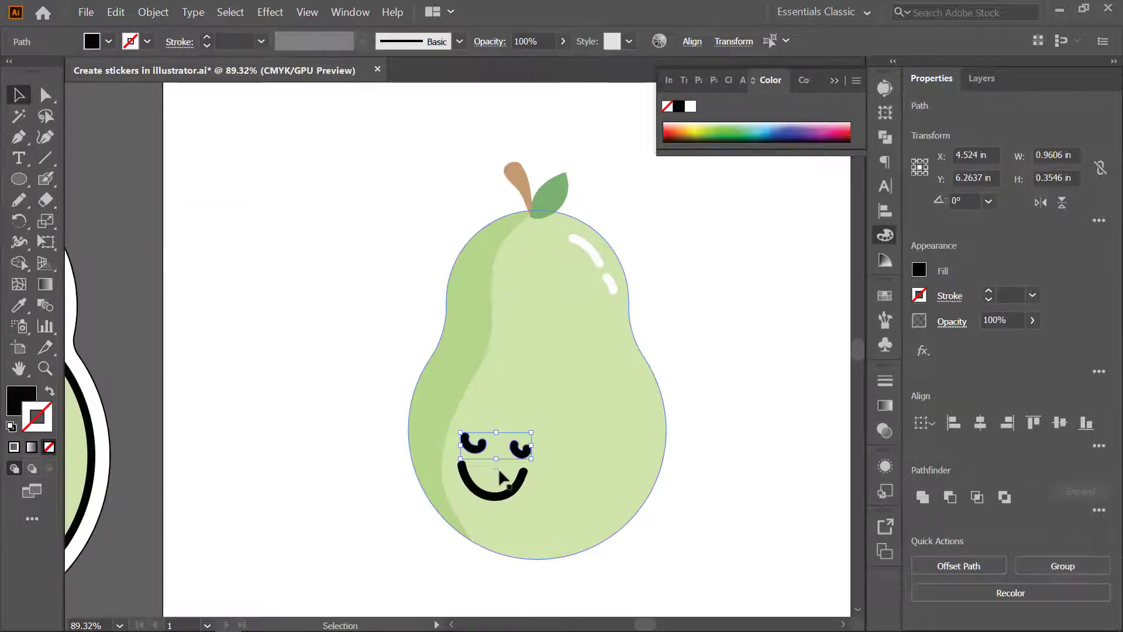
- Delete the eyes and smile and repaint them in black on the pear's lower left with the Blob Brush
key(Delete)
click(507, 492)
key(Delete)
key(b)
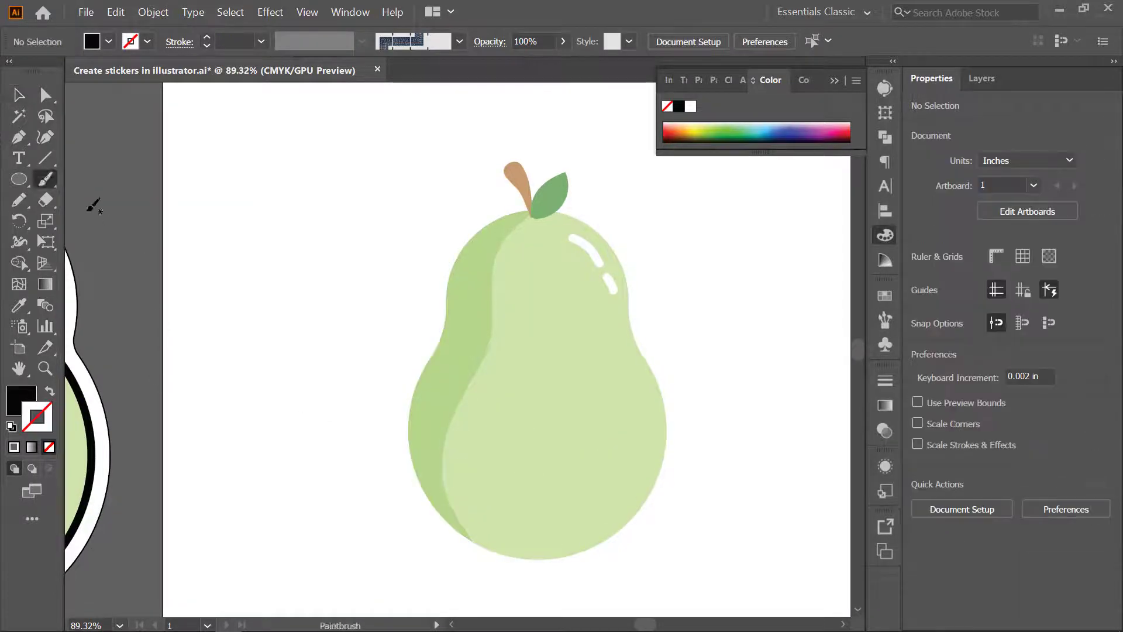
key(shift+b)
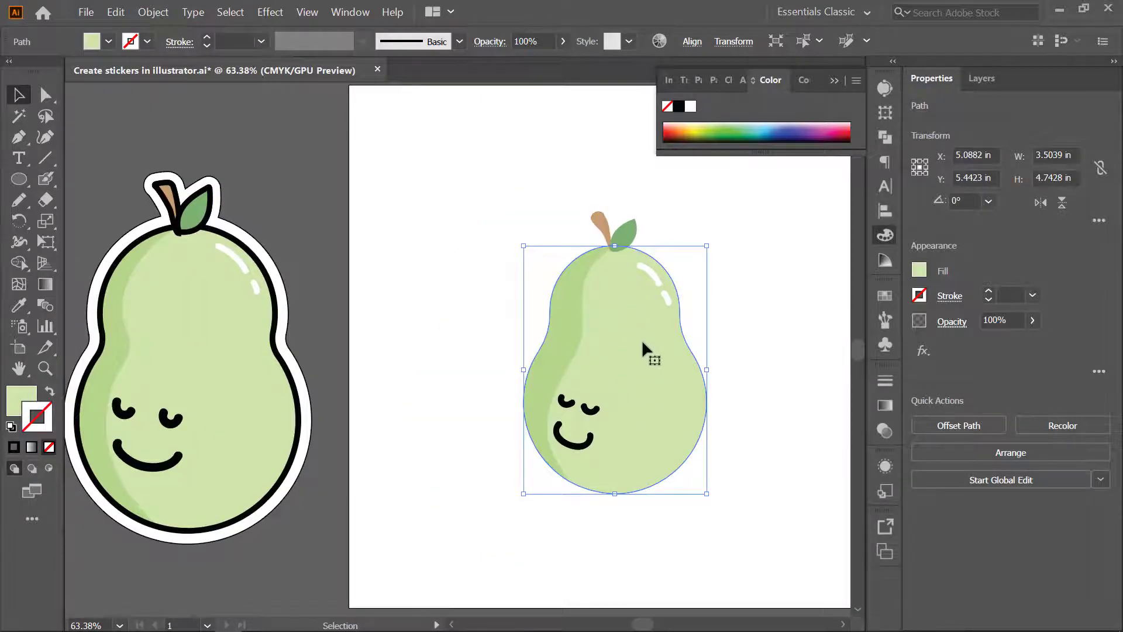
- Outline the pear body, leaf and stem with a 7 pt black stroke
shift+click(630, 238)
shift+click(607, 236)
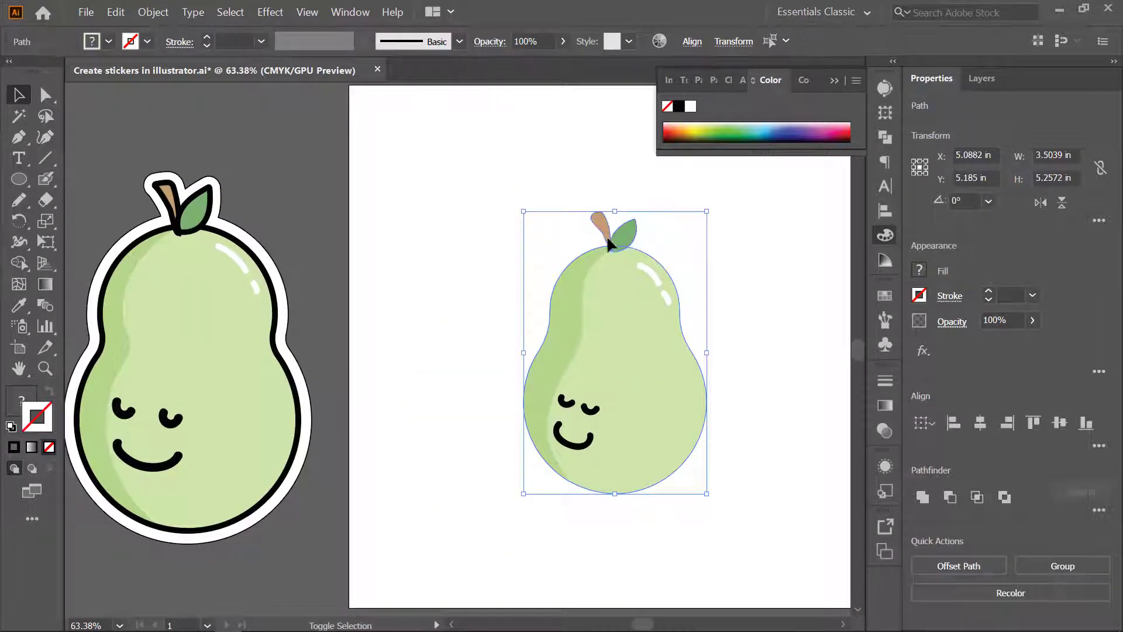
click(988, 294)
click(988, 294)
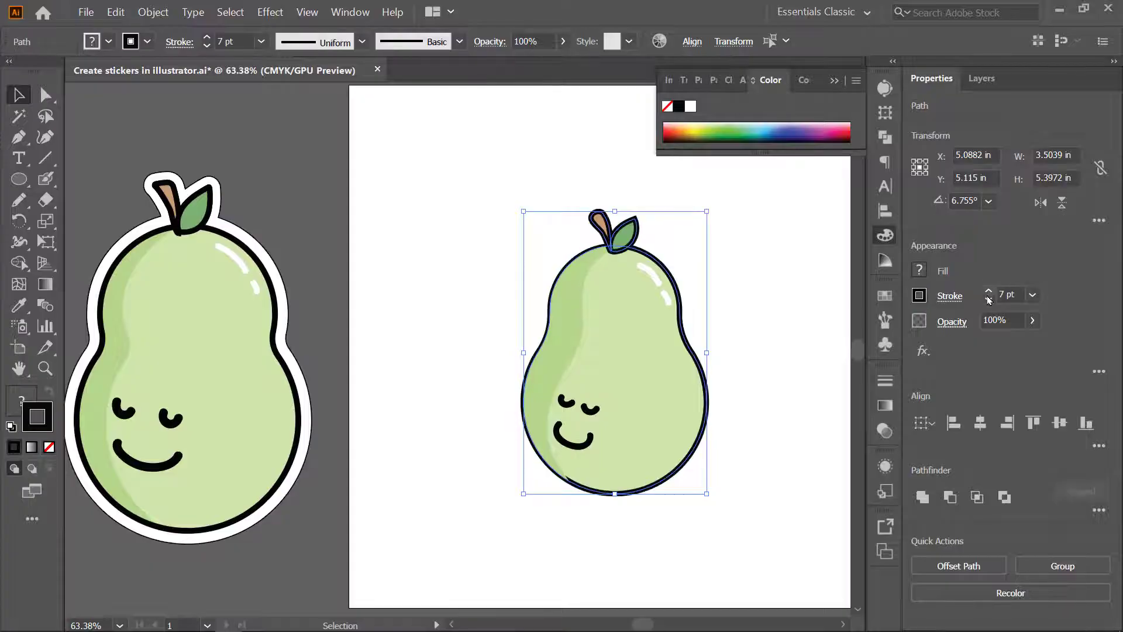
- Expand the fill and stroke of the light green pear body into separate shapes
mouse_move(632, 375)
mouse_down()
mouse_move(702, 351)
mouse_move(610, 369)
mouse_up()
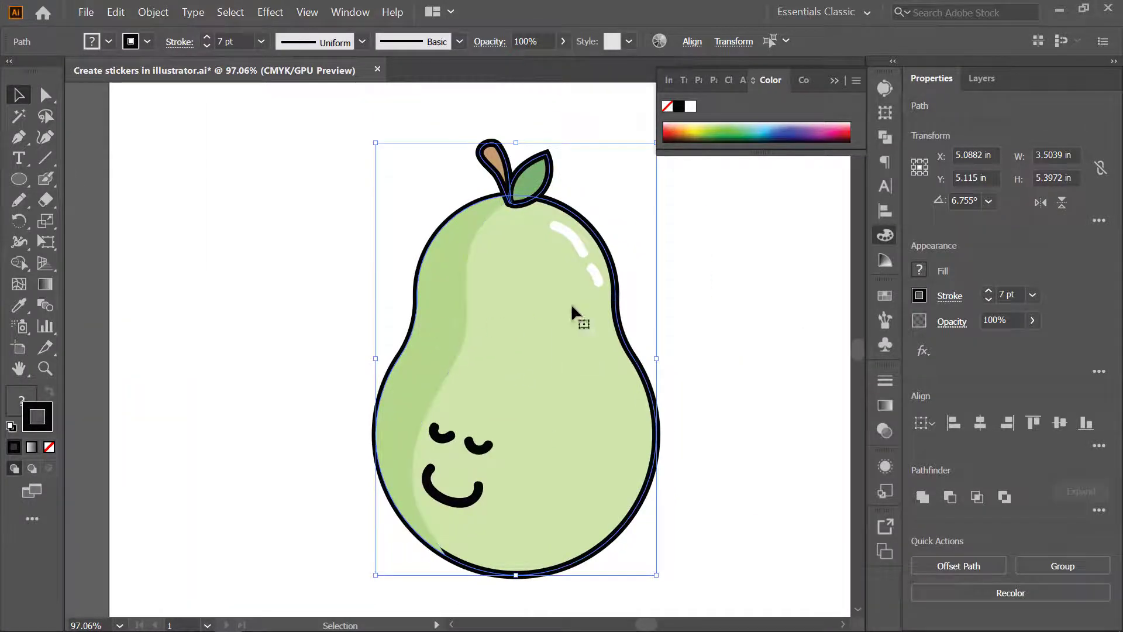
key(ctrl+shift+a)
click(450, 328)
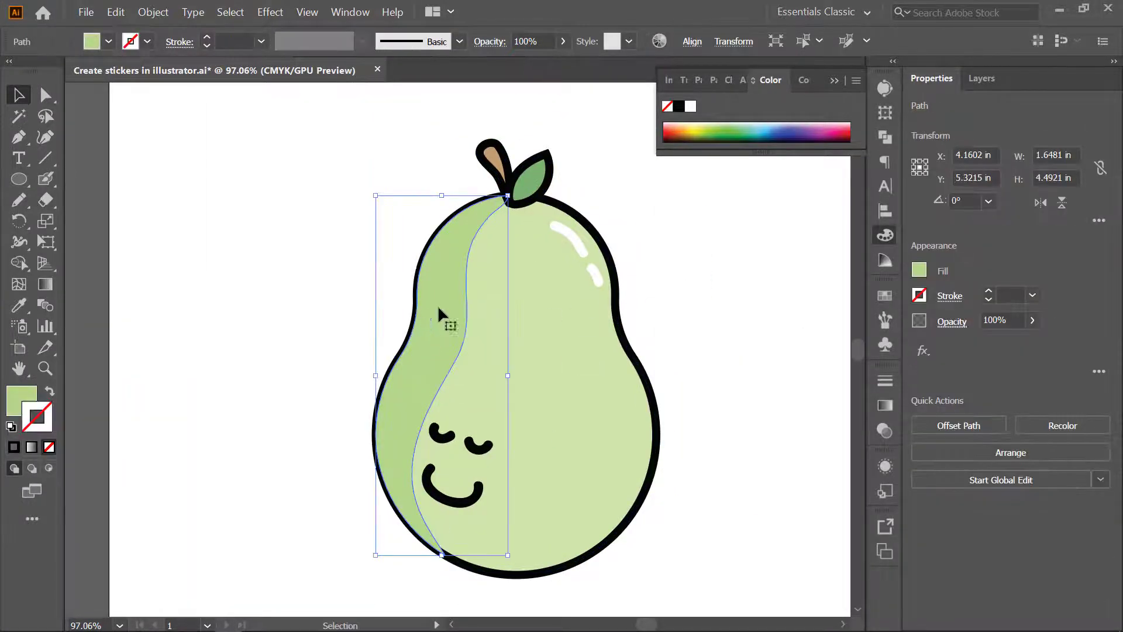
click(639, 315)
click(576, 380)
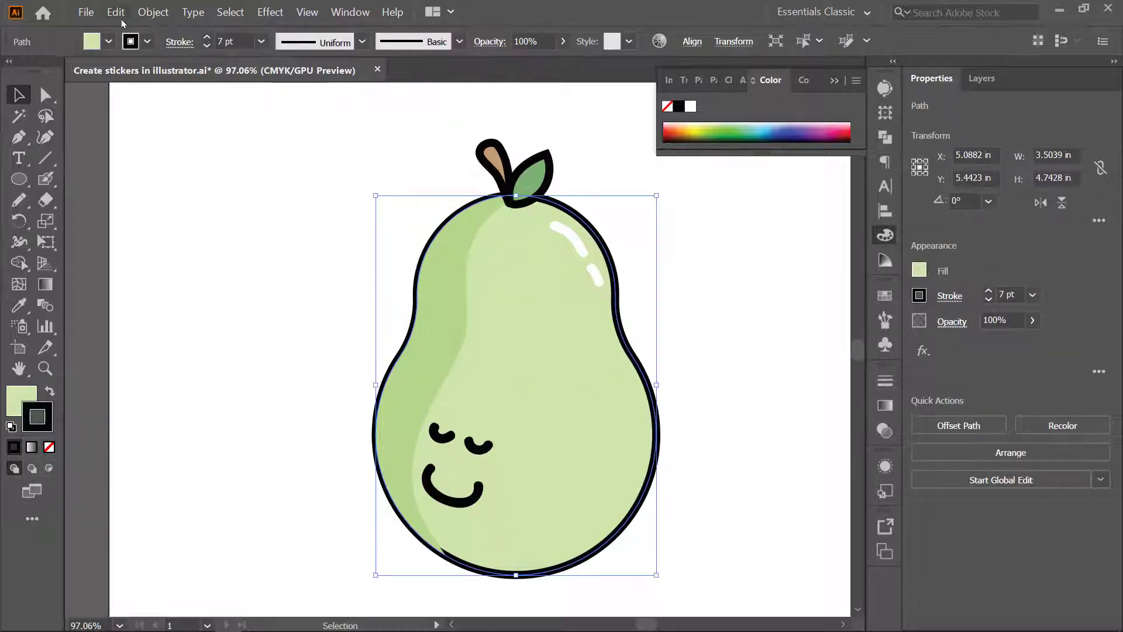
click(153, 12)
click(169, 161)
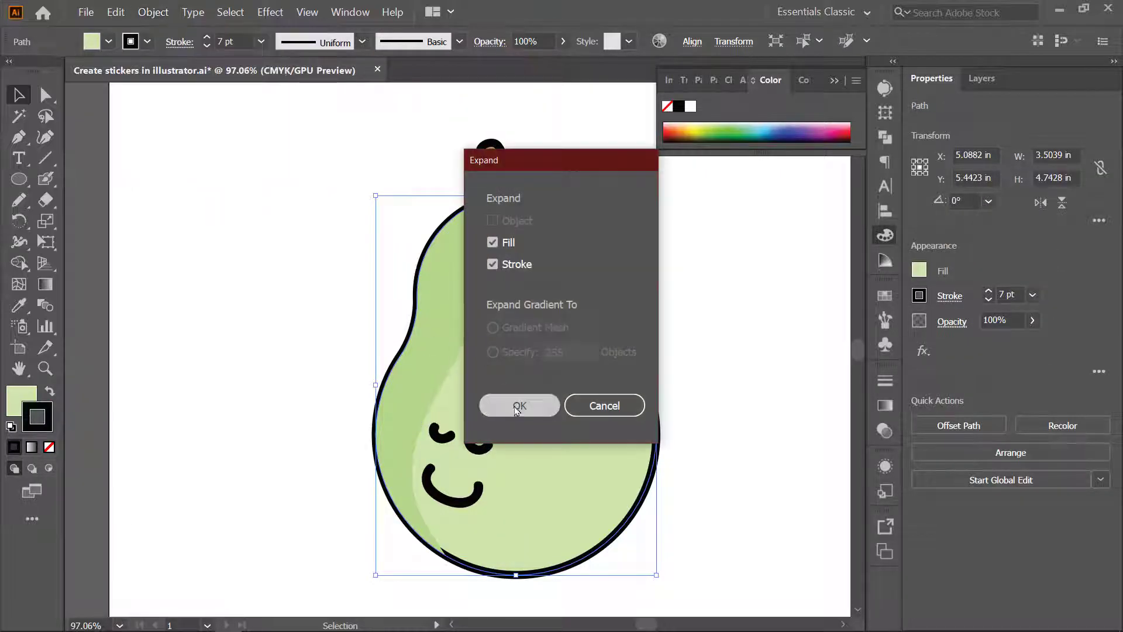
click(517, 407)
- Ungroup the expanded pear body and deselect it
click(672, 270)
click(595, 343)
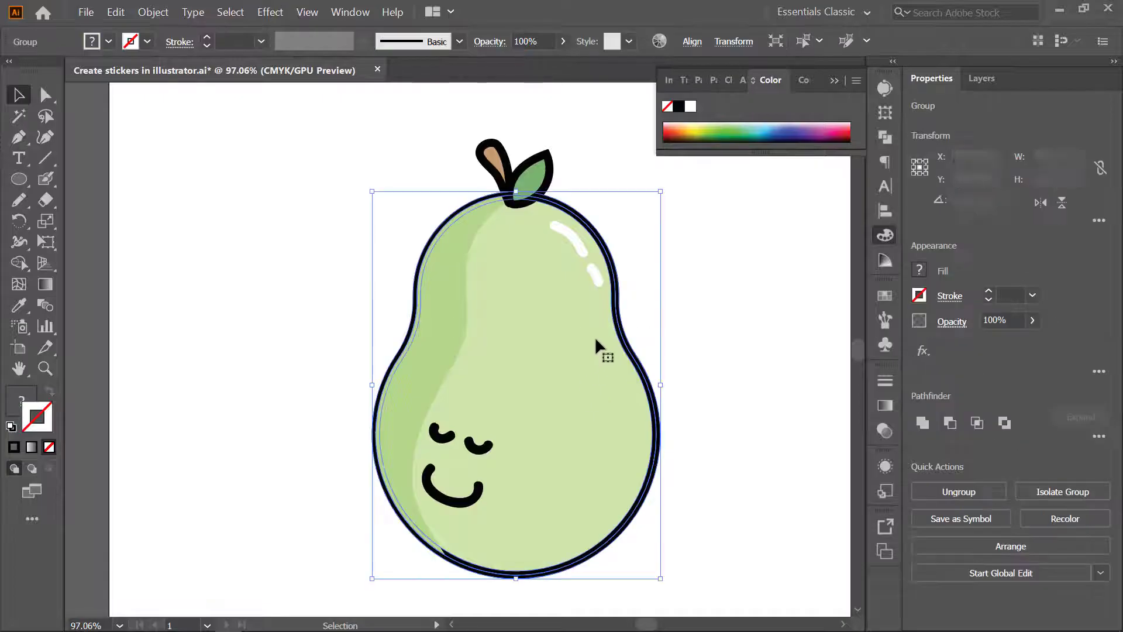
right_click(586, 364)
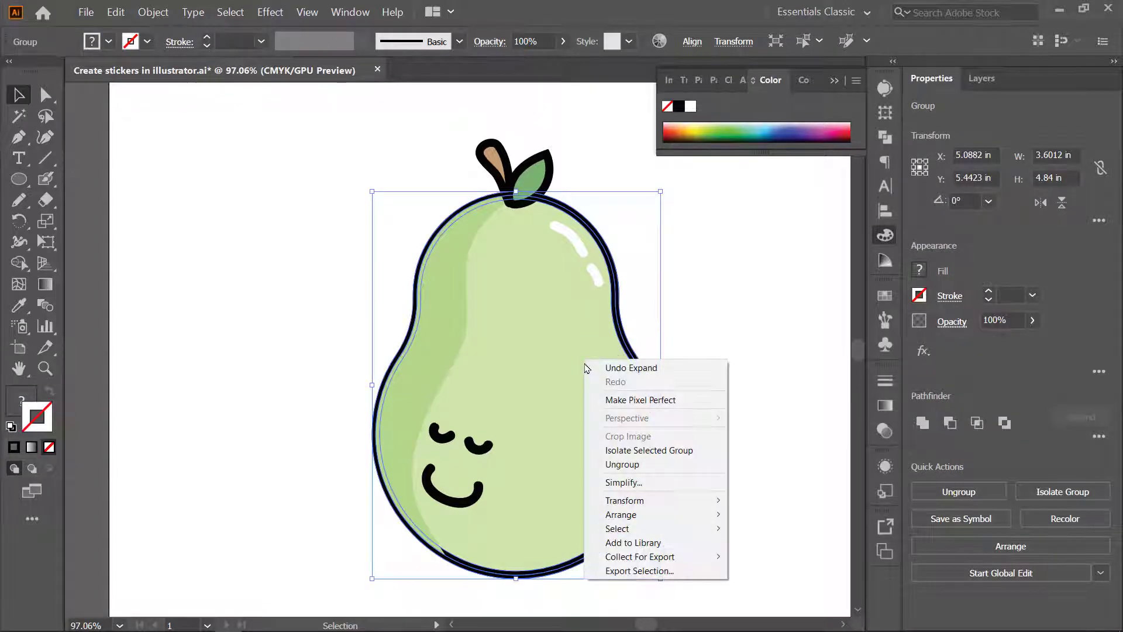
click(653, 462)
click(725, 329)
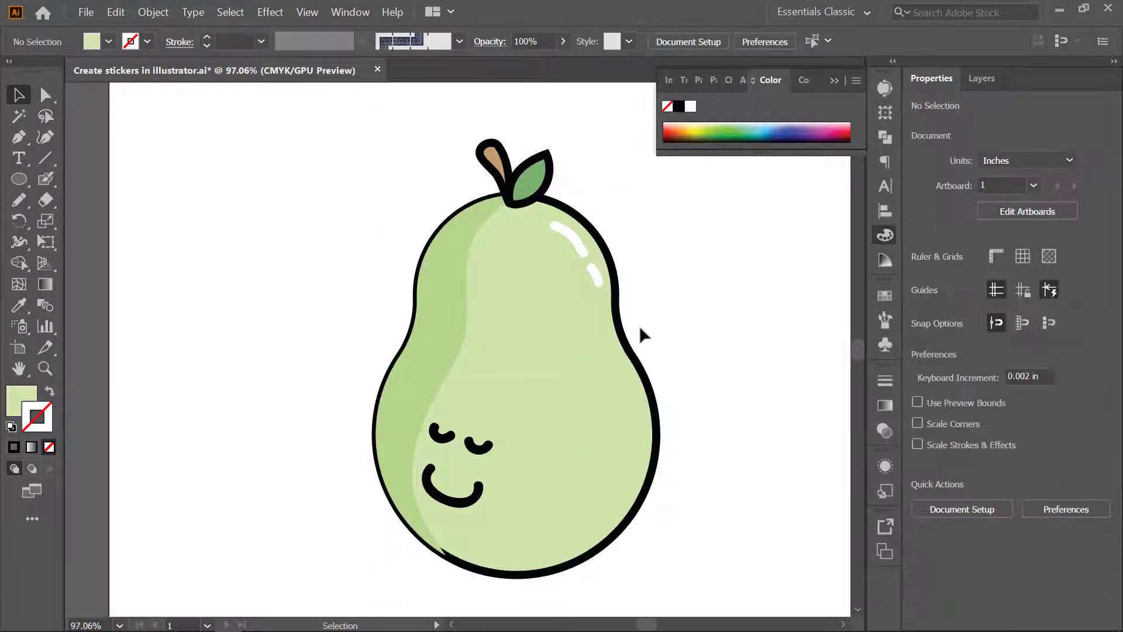
- Send the darker green shading shape backward so it sits beneath the pear's black outline
click(433, 338)
key(ctrl+bracketleft)
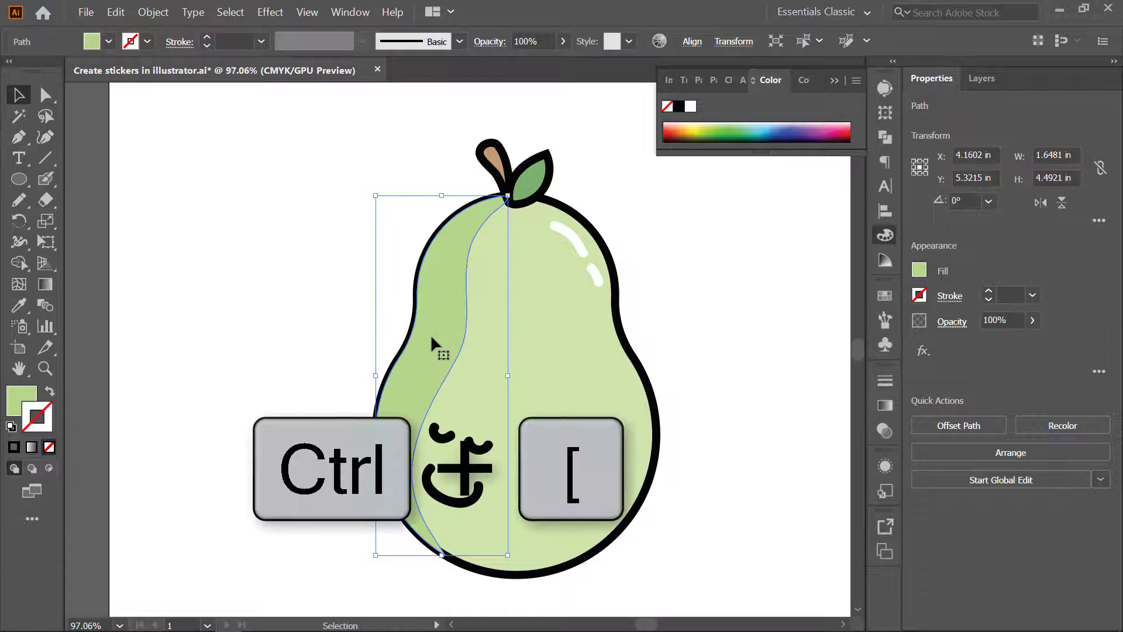
key(a)
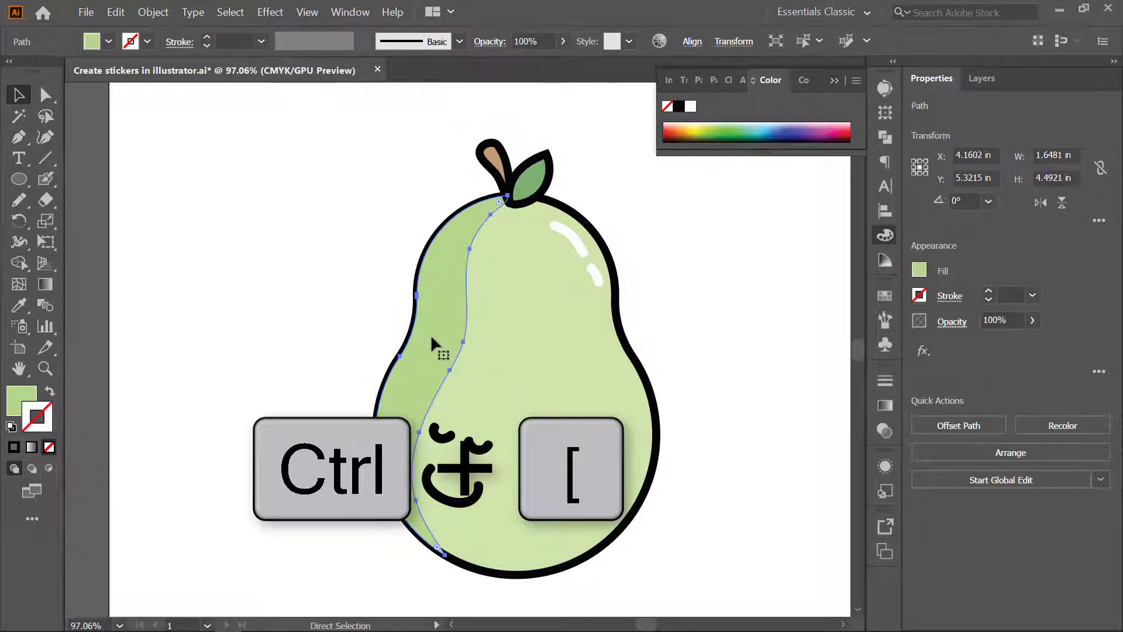
key(v)
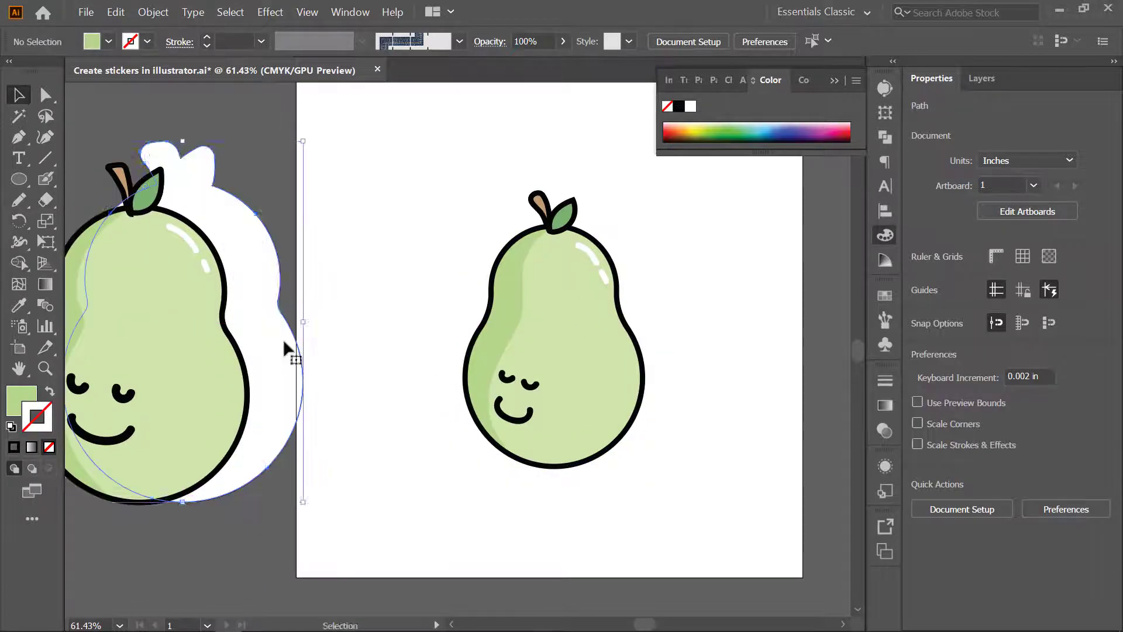
- Expand the fill and stroke of all parts of the artboard pear and group them
click(257, 323)
drag(422, 182, 676, 481)
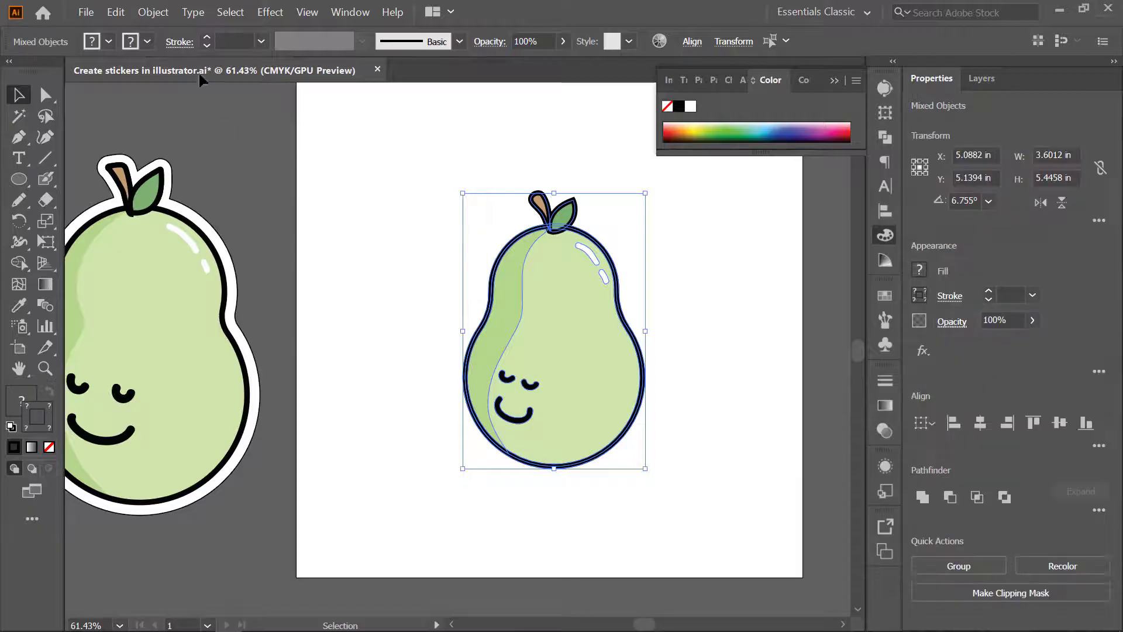
click(151, 15)
click(178, 166)
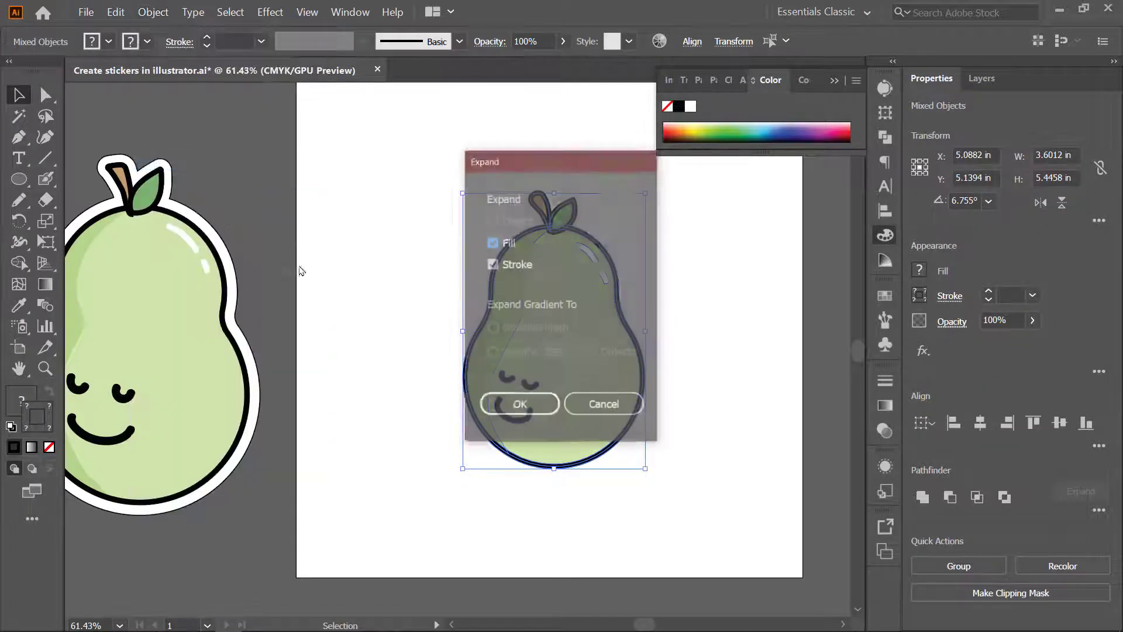
click(520, 405)
key(ctrl+g)
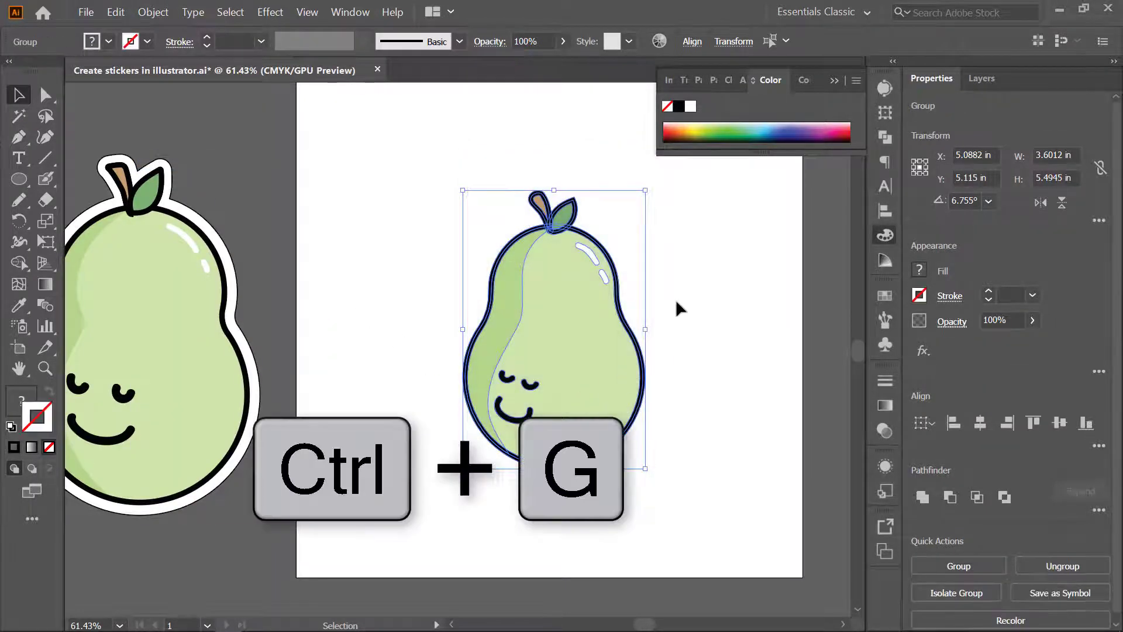
key(a)
key(v)
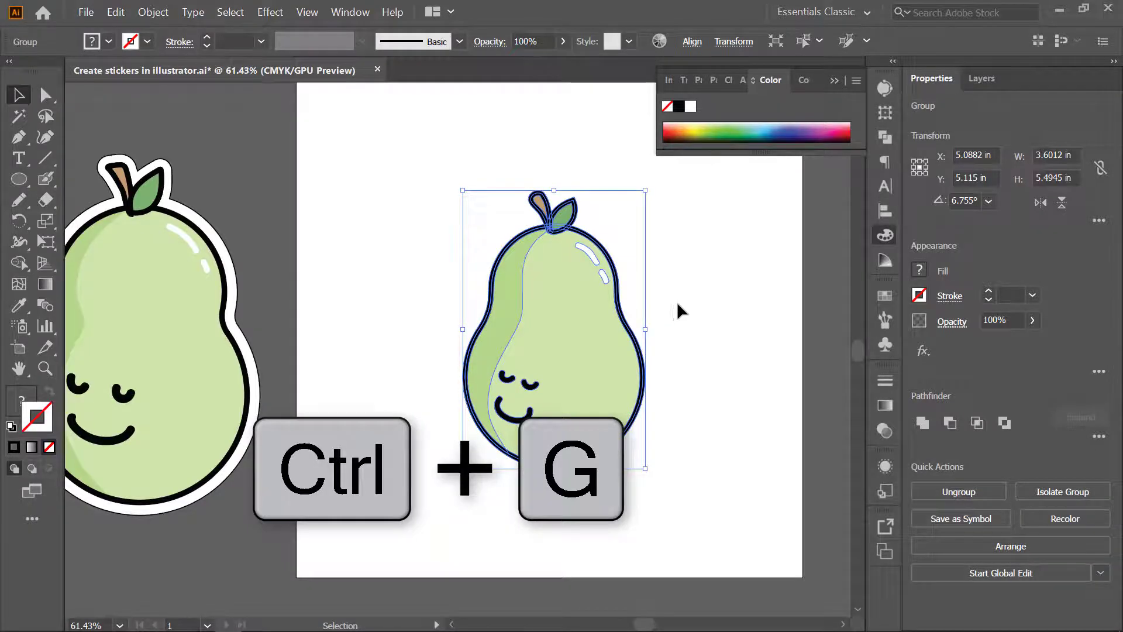
key(a)
key(v)
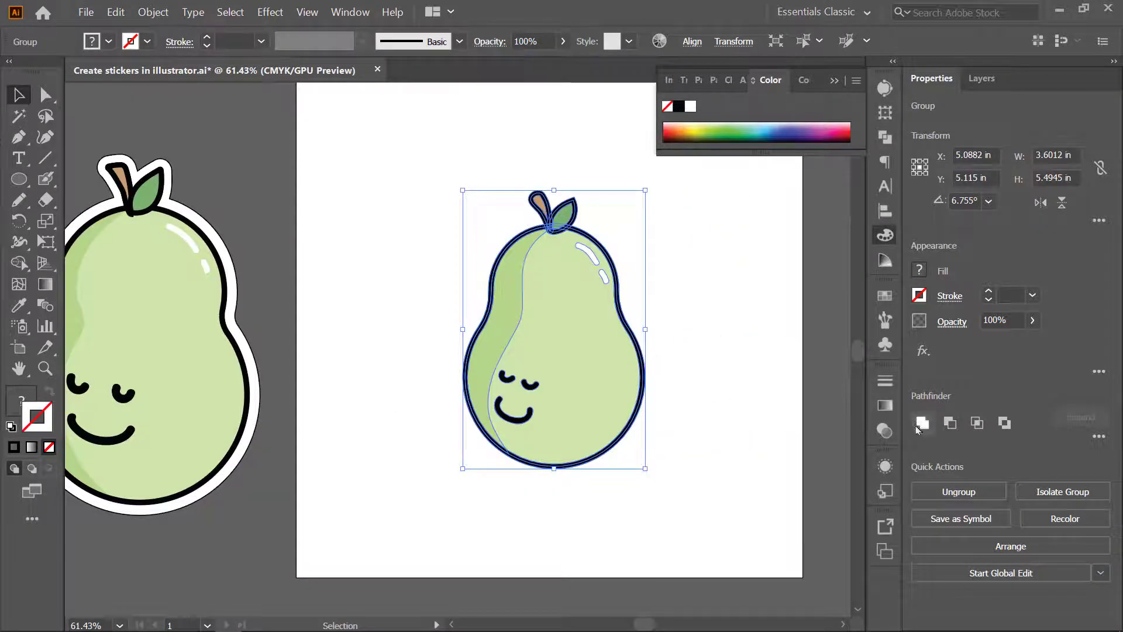
- Copy the pear group and paste the duplicate directly behind the original
key(ctrl+c)
key(a)
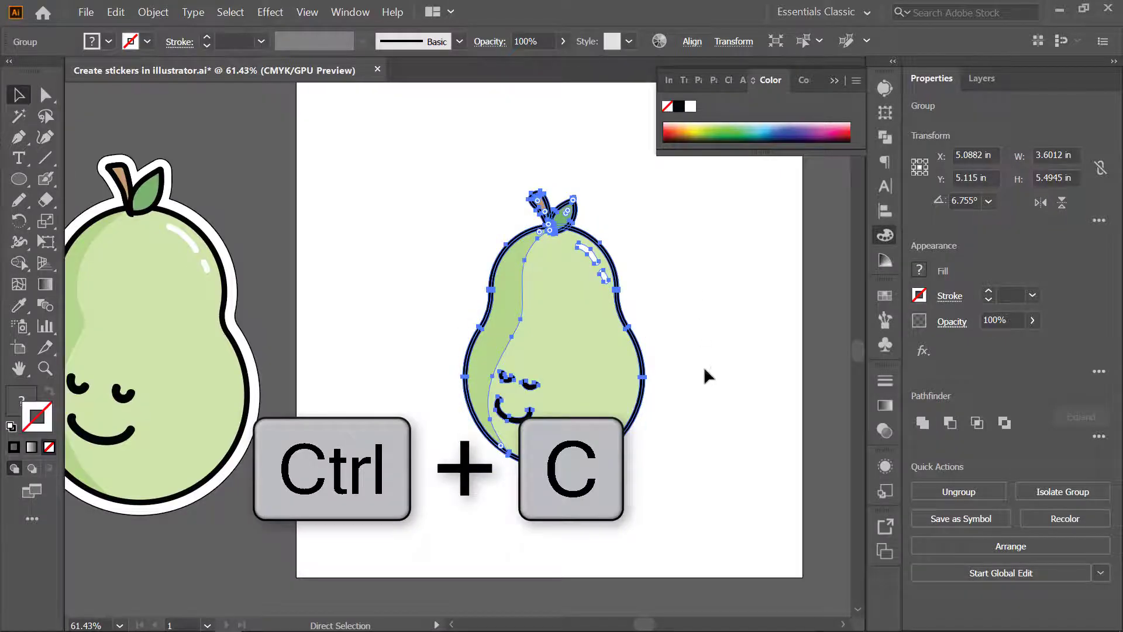
key(ctrl+b)
key(v)
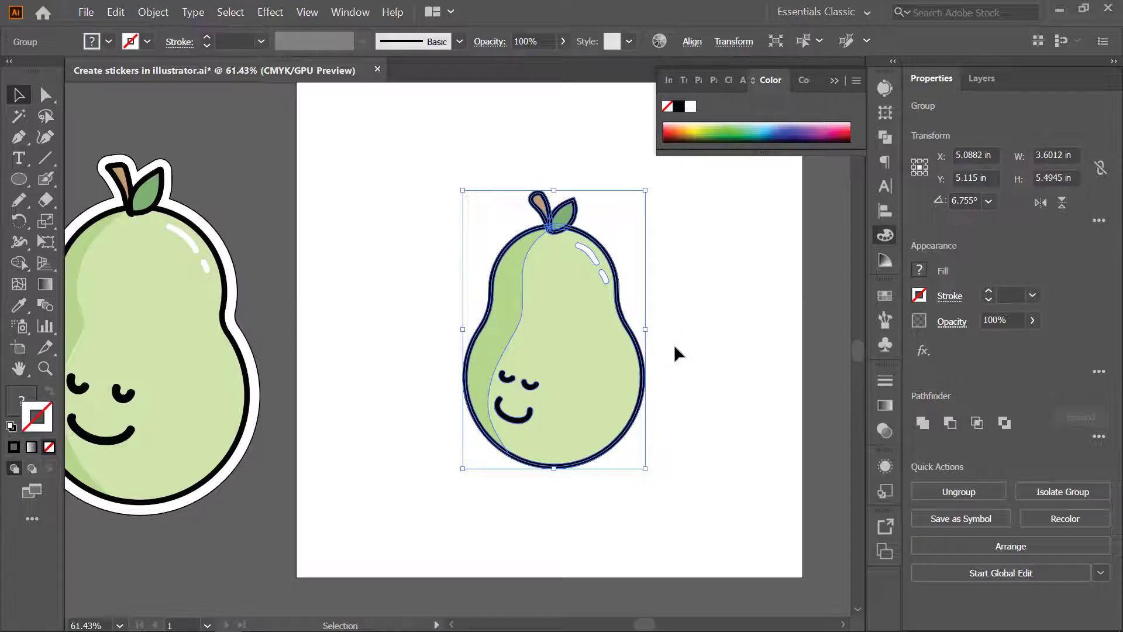
- Select the rear copy of the pear group and unite its shapes into a single silhouette
click(982, 78)
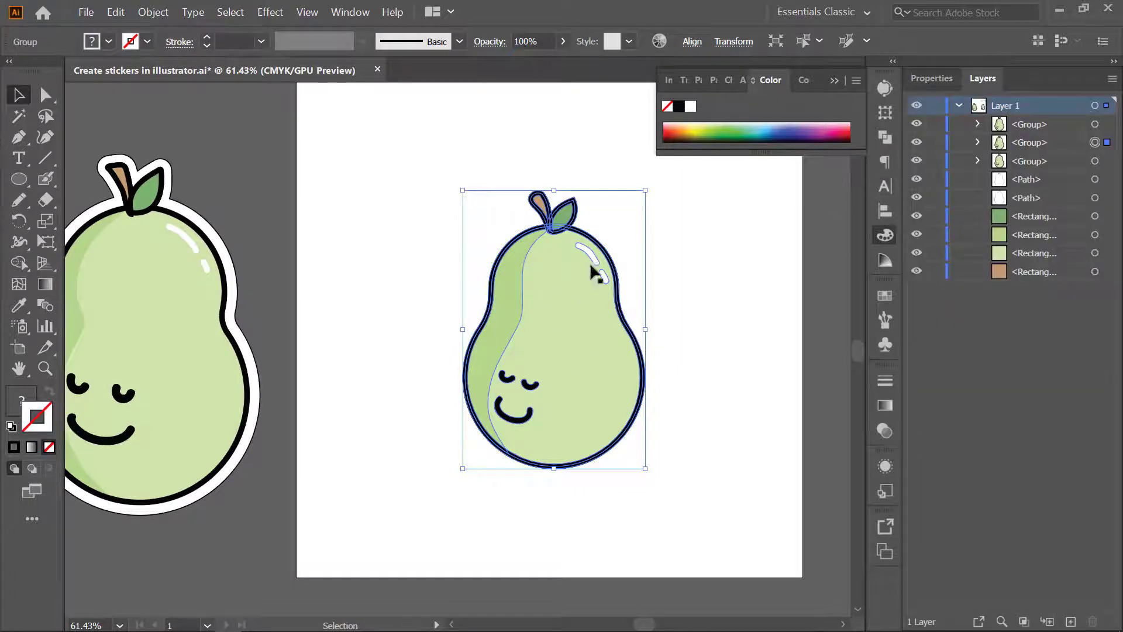
click(1095, 162)
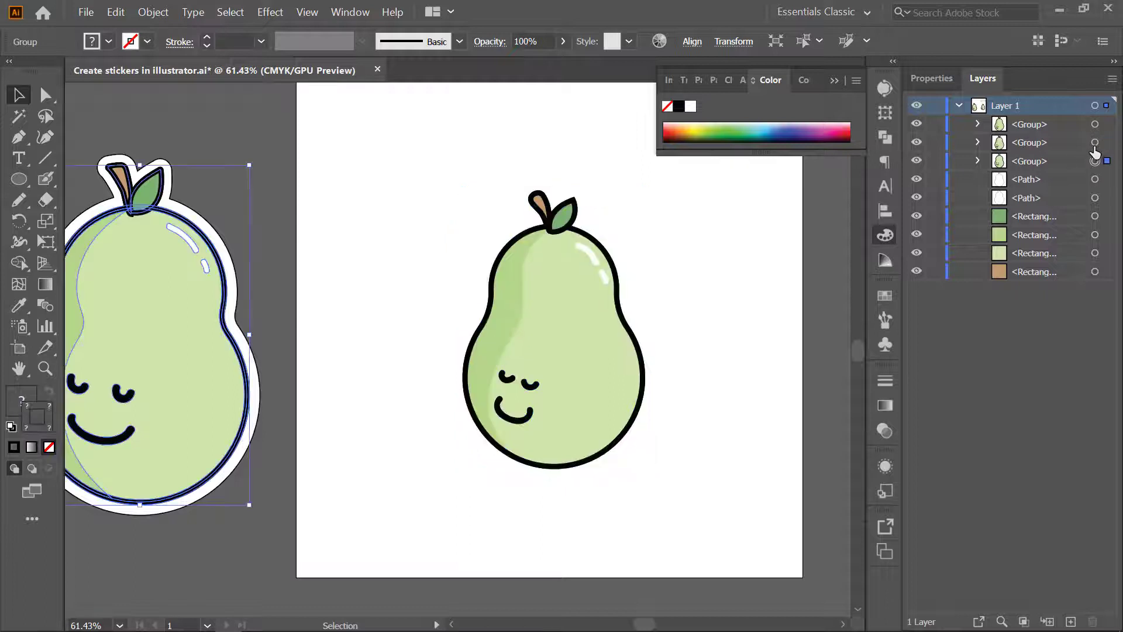
click(1095, 143)
click(1096, 161)
click(1096, 124)
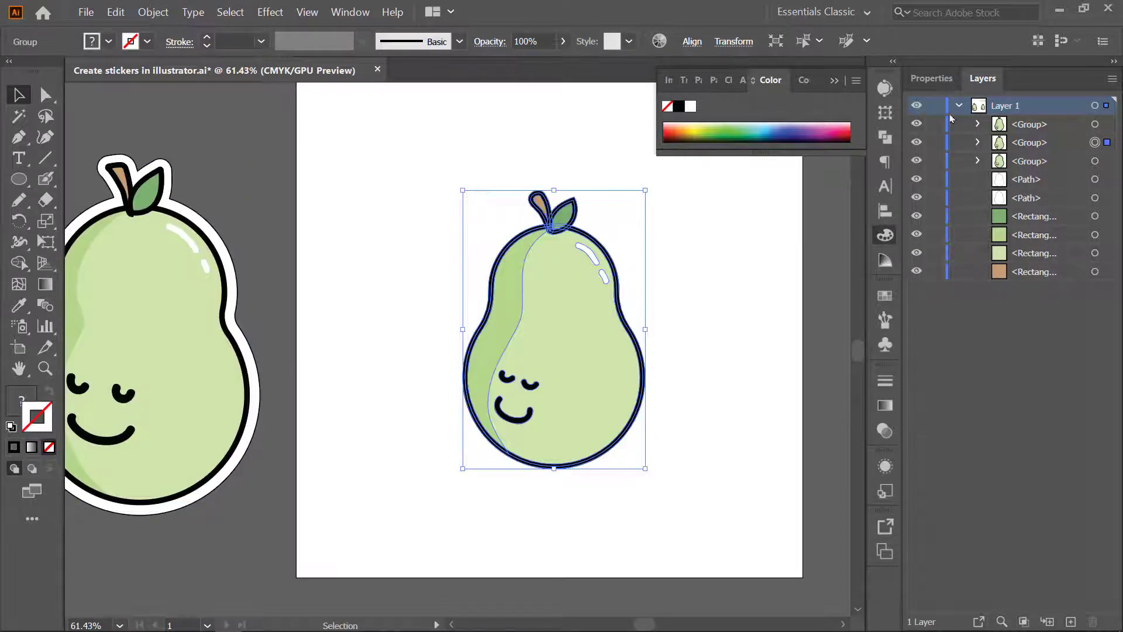
click(931, 78)
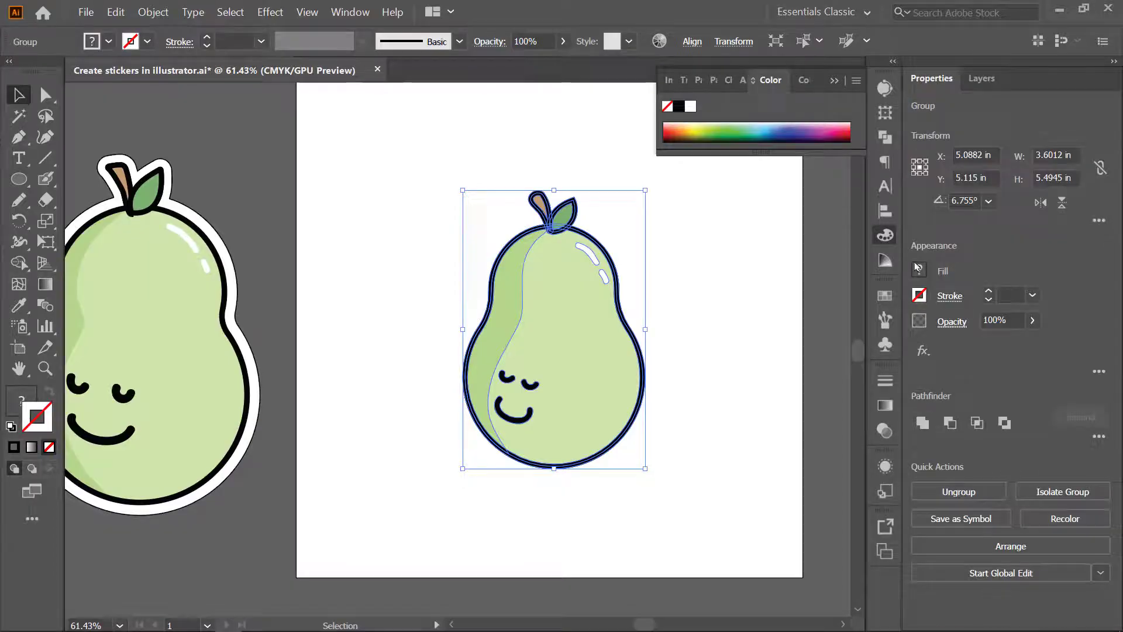
click(923, 426)
- Move the front pear group aside to check the silhouette behind it, and undo the move
click(714, 438)
drag(504, 433, 666, 433)
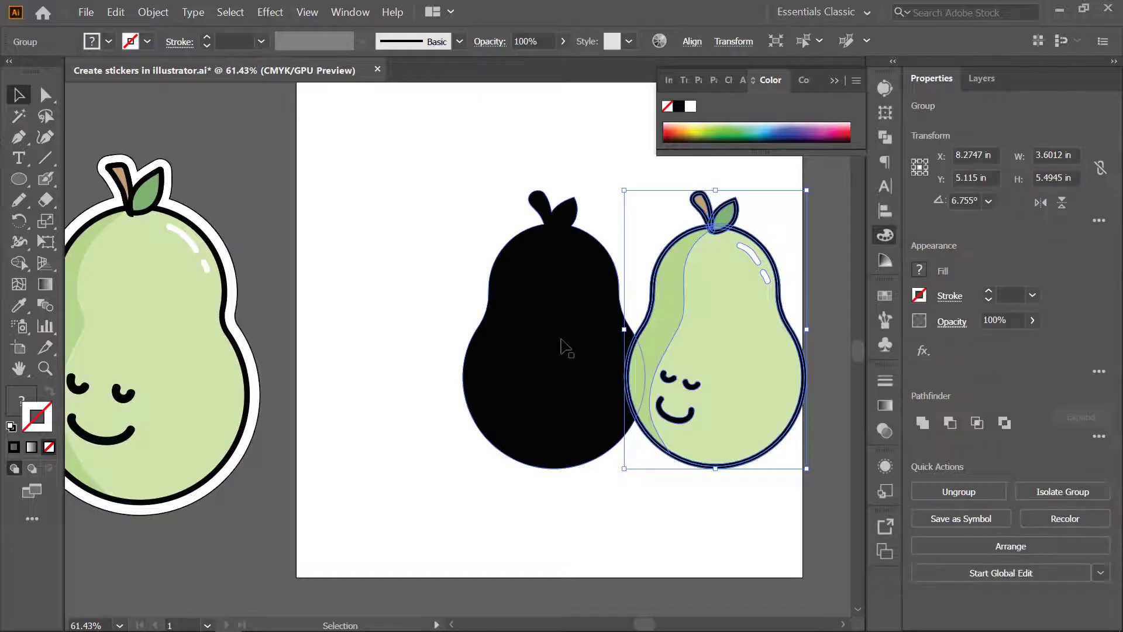
drag(564, 339, 545, 339)
key(ctrl+z)
key(ctrl+z)
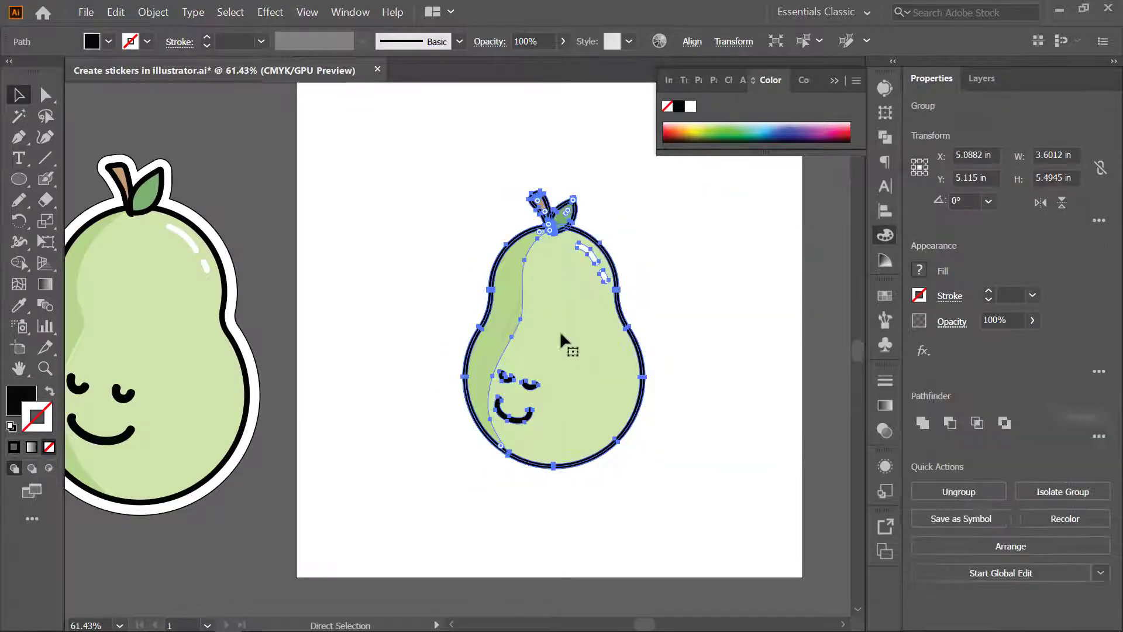
- Select the silhouette path behind the pear and give it a white fill and a 1 pt black stroke
click(720, 261)
drag(673, 313, 621, 278)
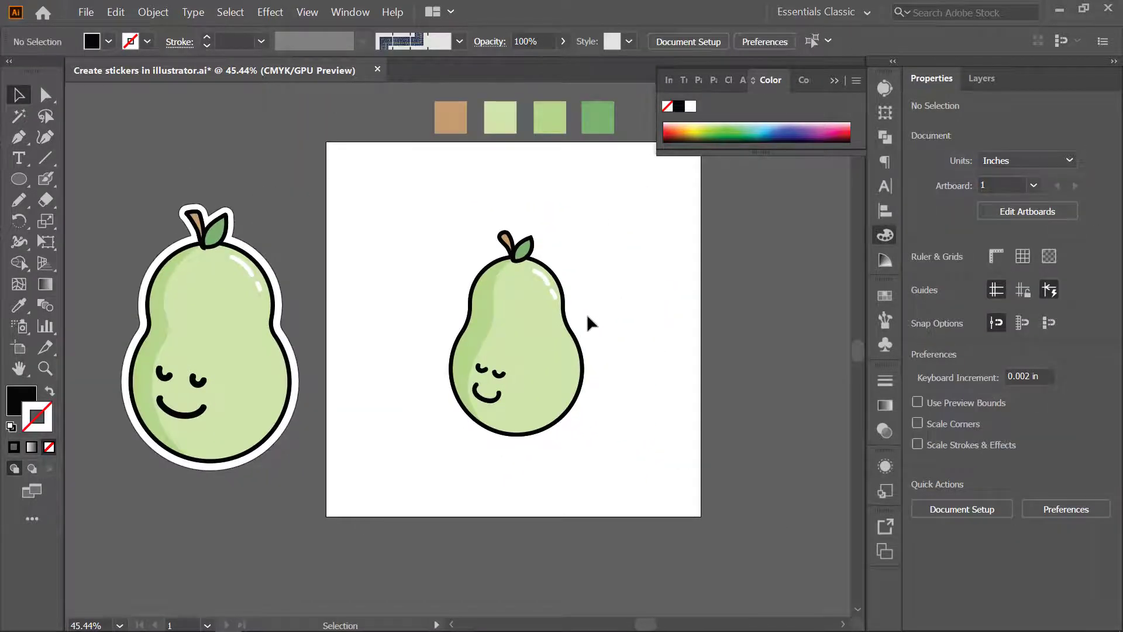
click(983, 82)
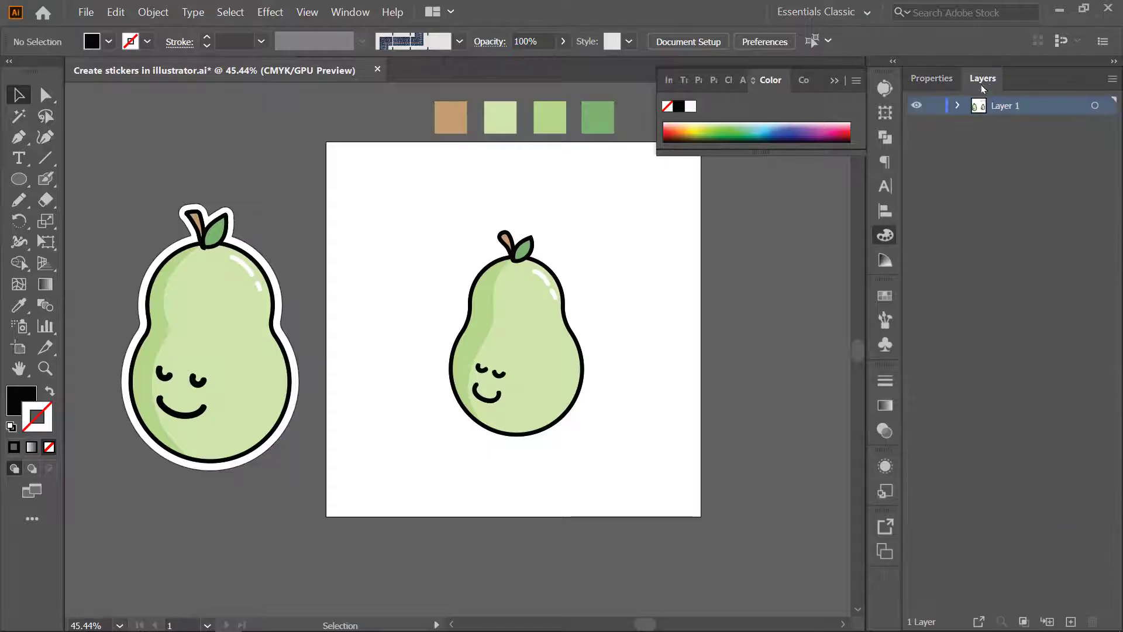
click(958, 106)
click(1094, 143)
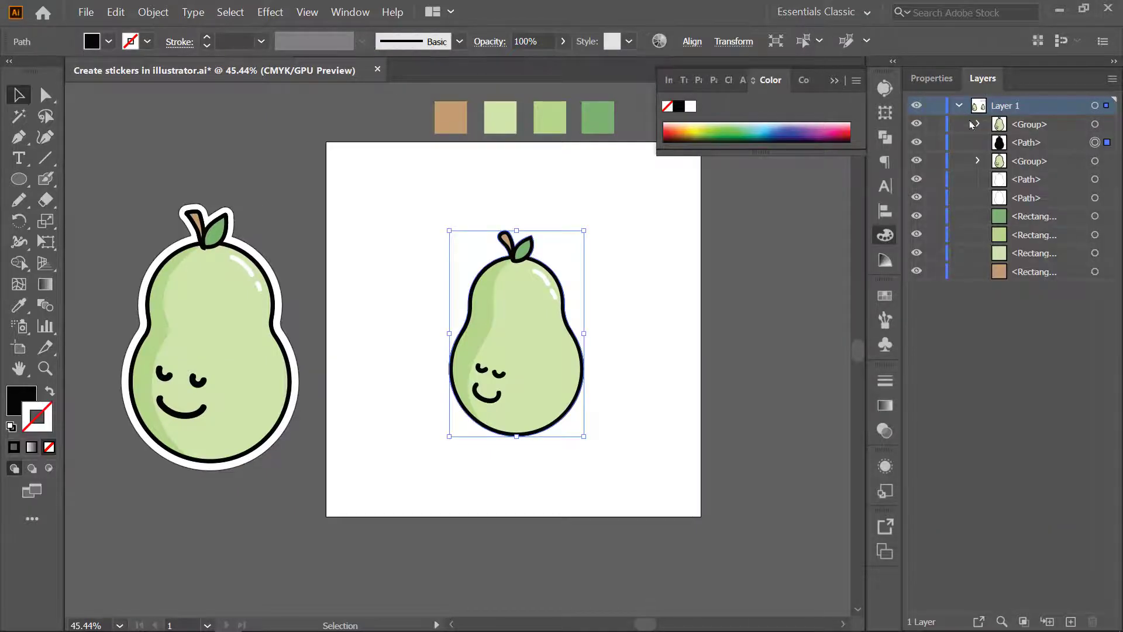
click(931, 78)
click(919, 269)
click(753, 332)
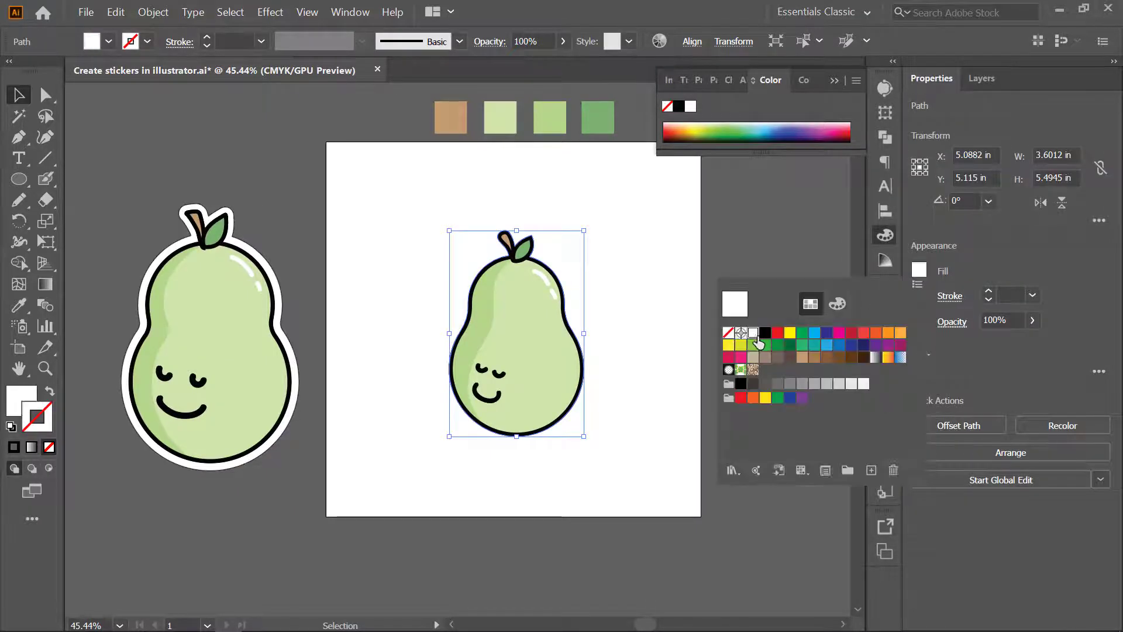
click(988, 292)
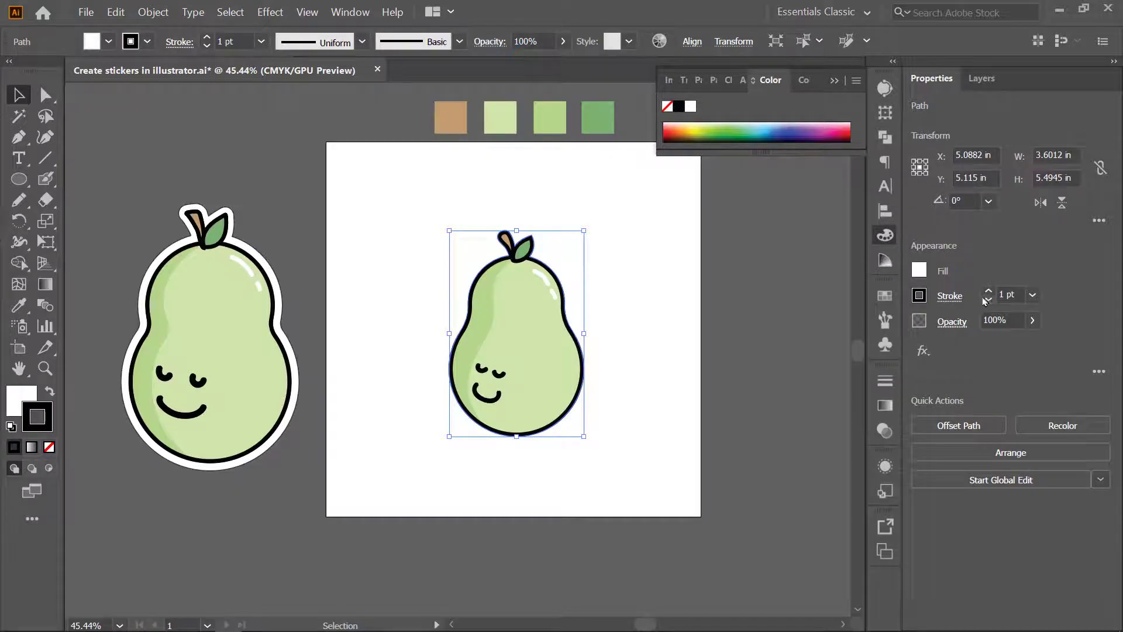
- Offset the silhouette path by 0.1806 in with Miter joins to form the sticker border
scroll(617, 318, up, 2)
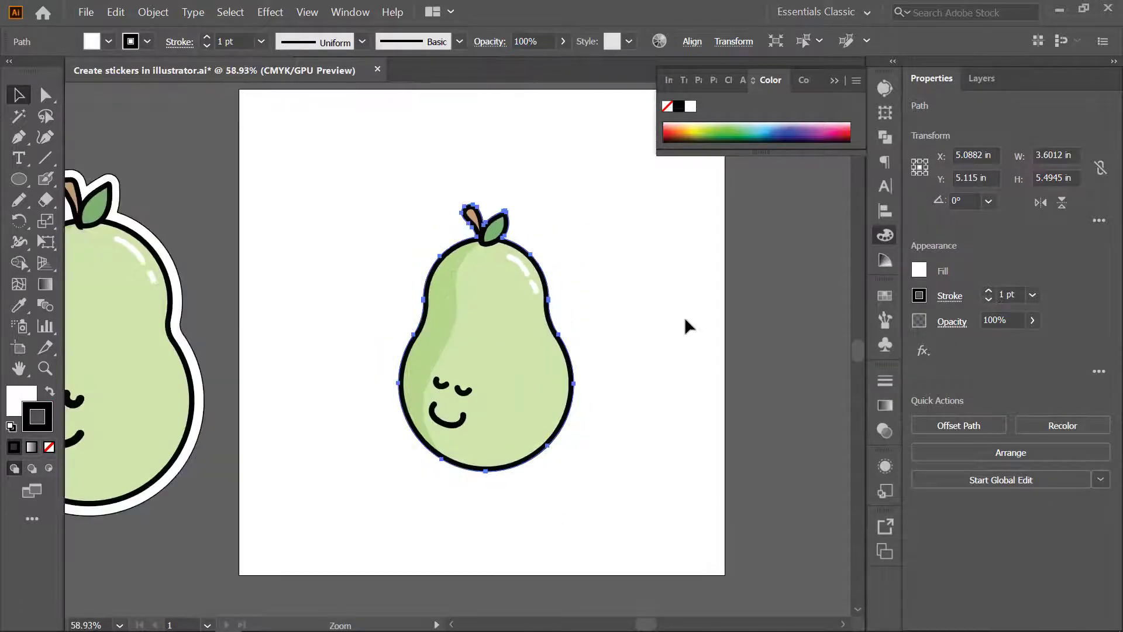
click(267, 13)
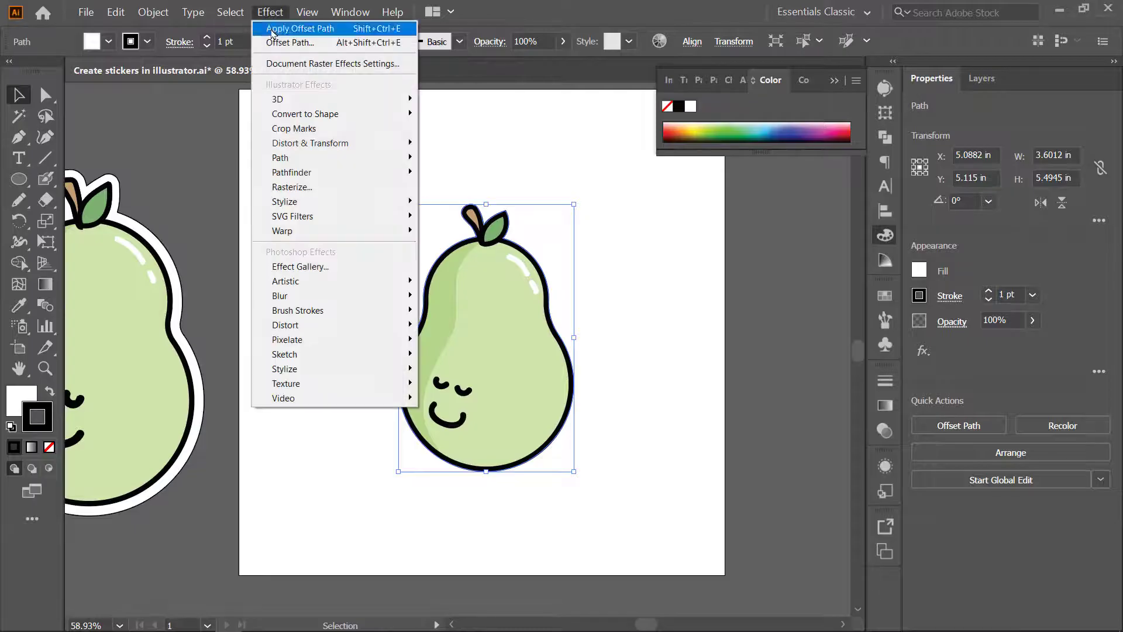
mouse_move(366, 157)
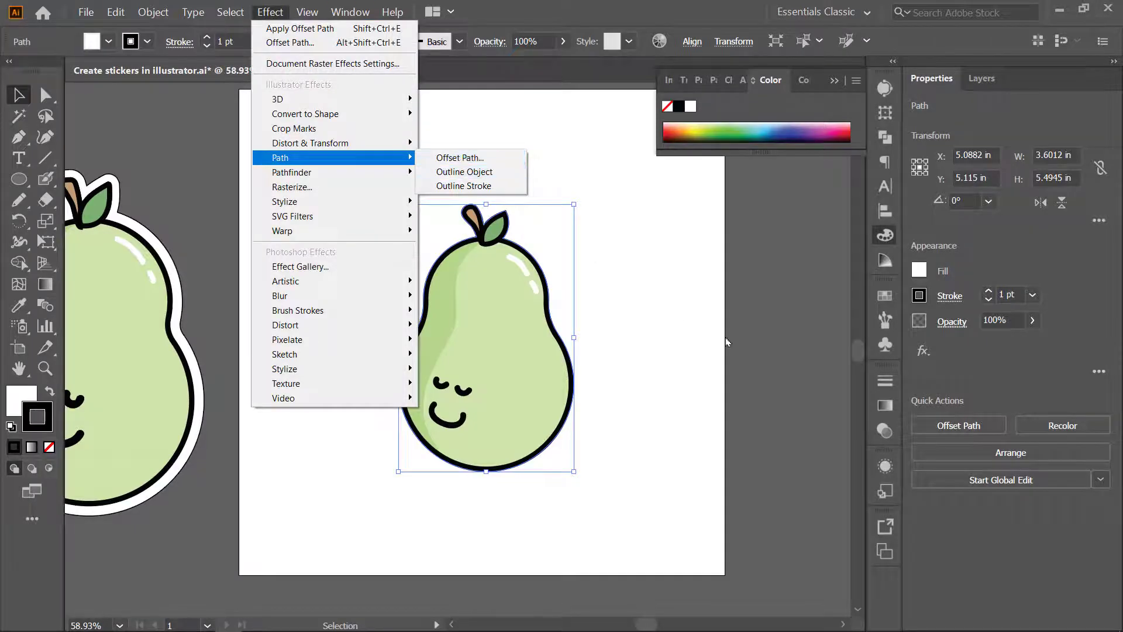
click(958, 426)
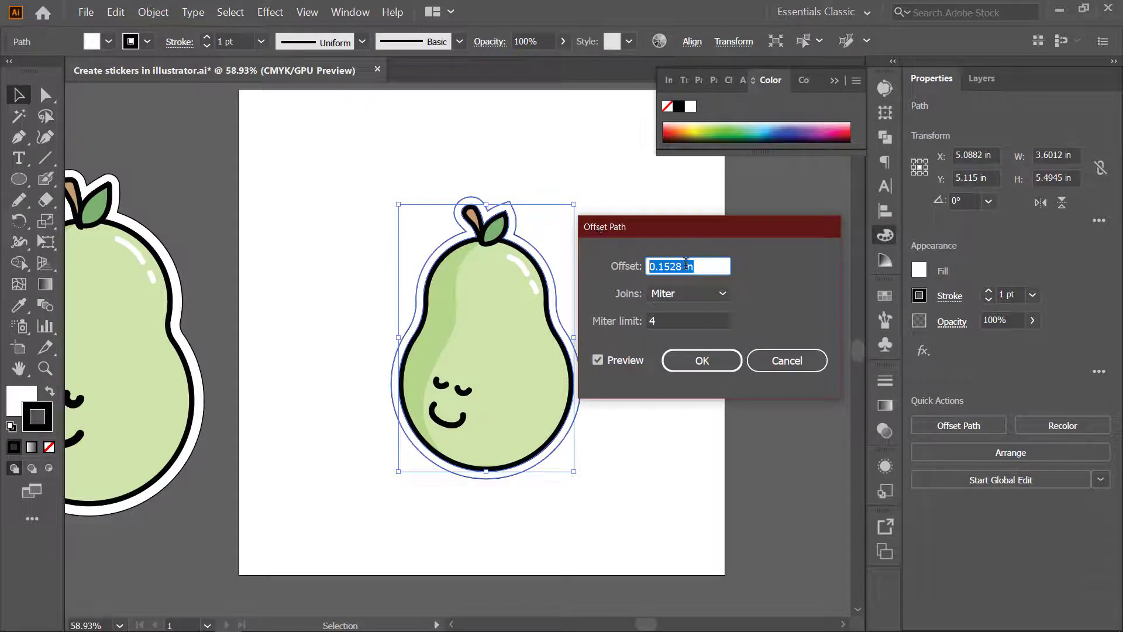
text(13)
click(695, 295)
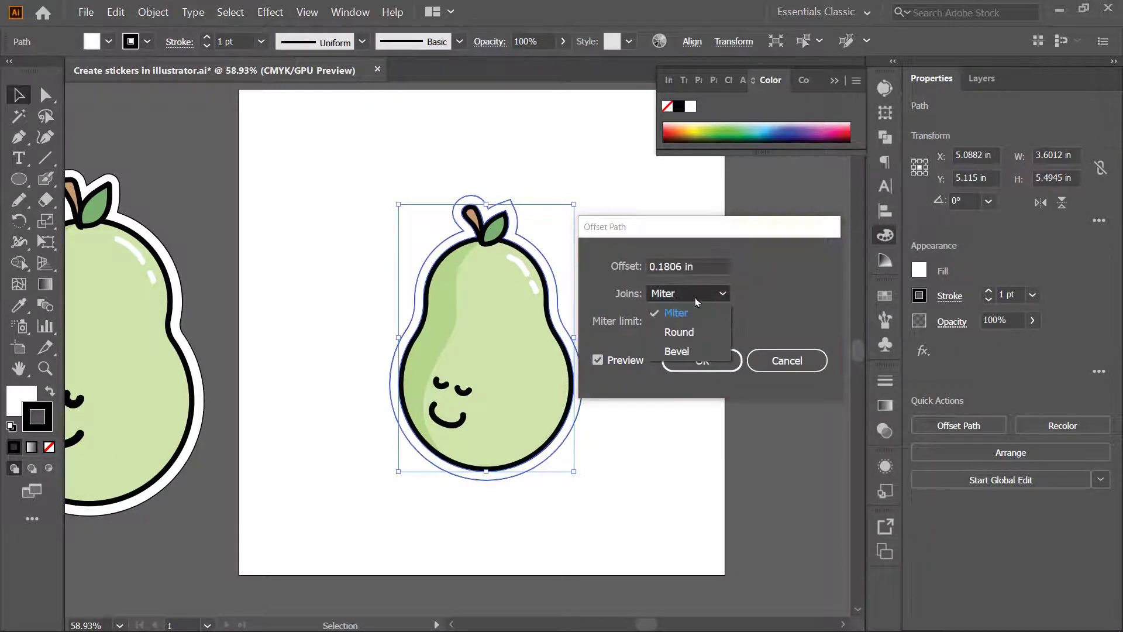
click(694, 335)
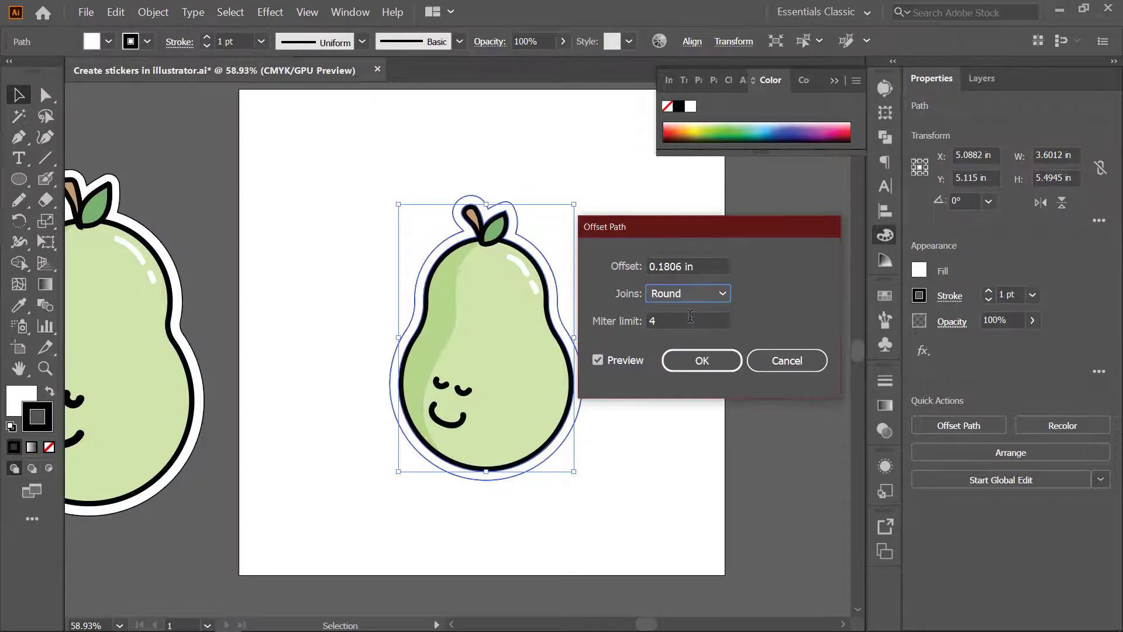
click(692, 298)
click(678, 314)
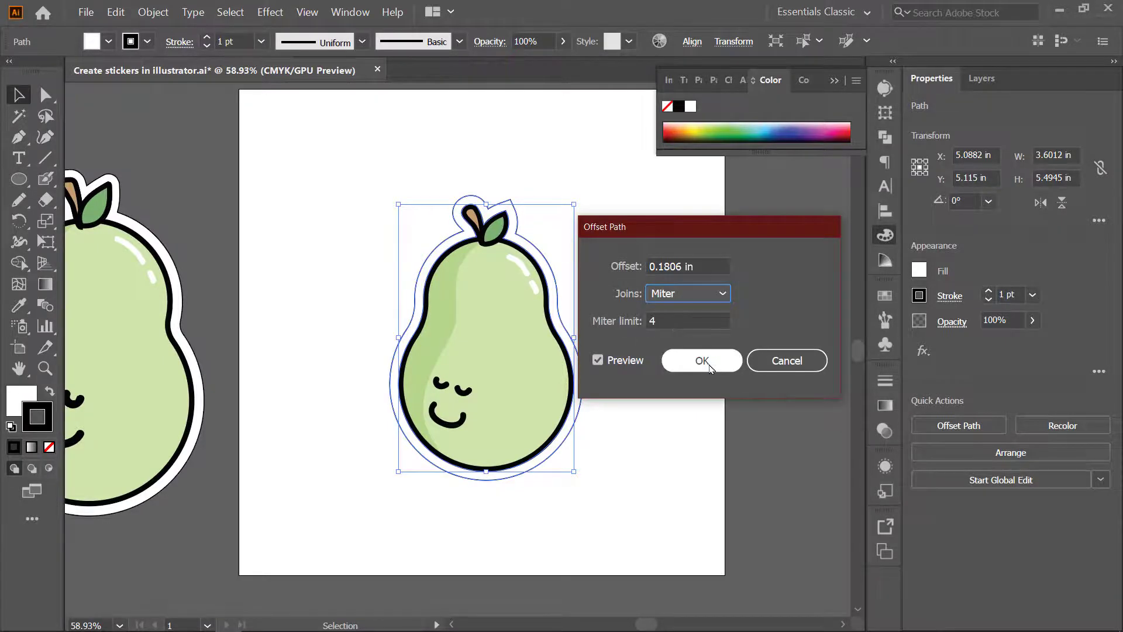
click(704, 362)
- Ungroup the front pear group so its body, leaf and face parts can be edited separately
drag(425, 178, 664, 461)
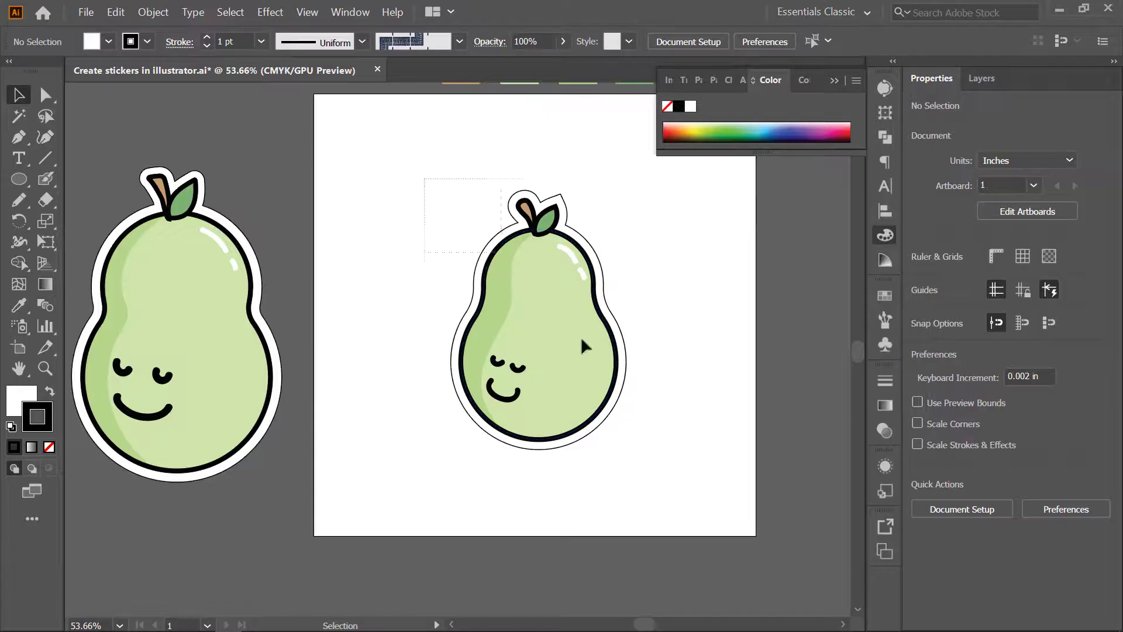
click(676, 384)
key(ctrl+space)
drag(591, 342, 649, 326)
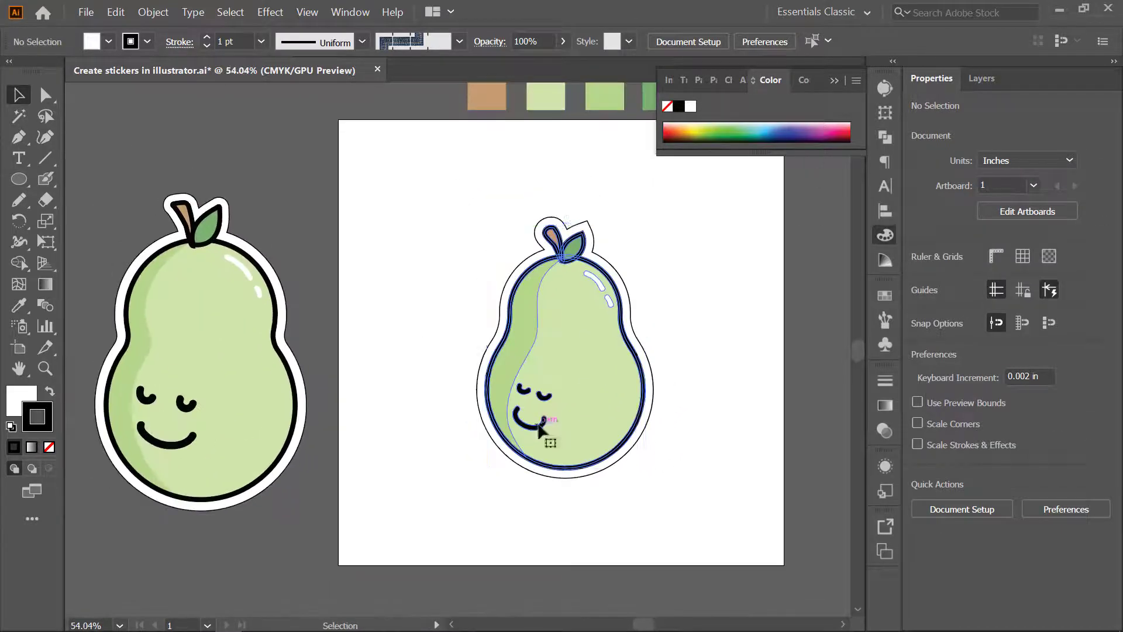
click(541, 422)
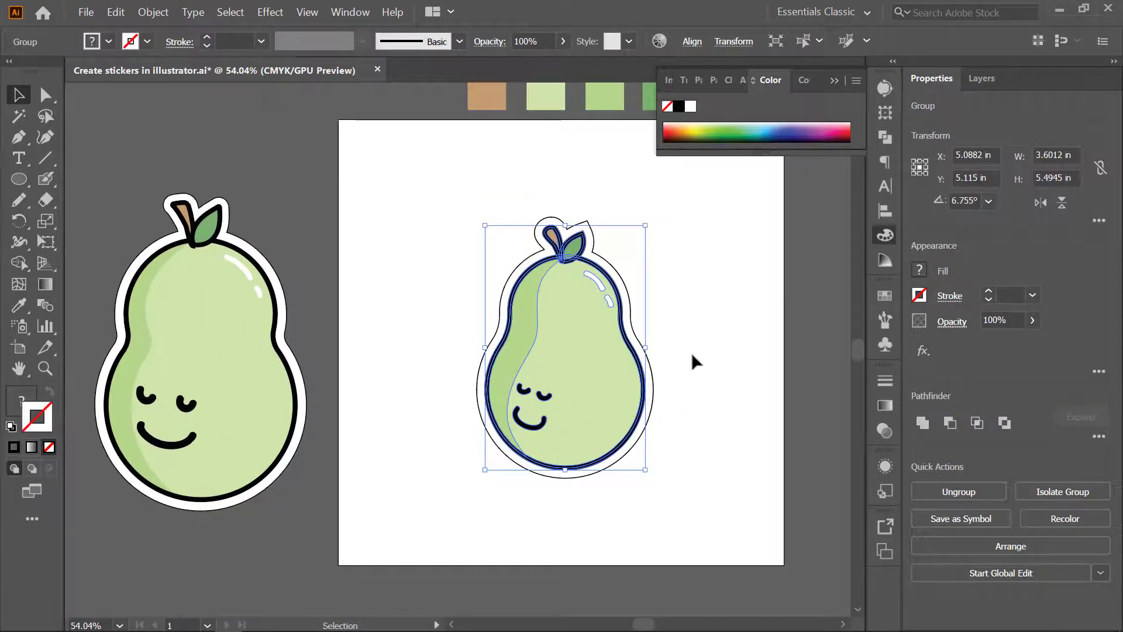
click(678, 388)
click(545, 424)
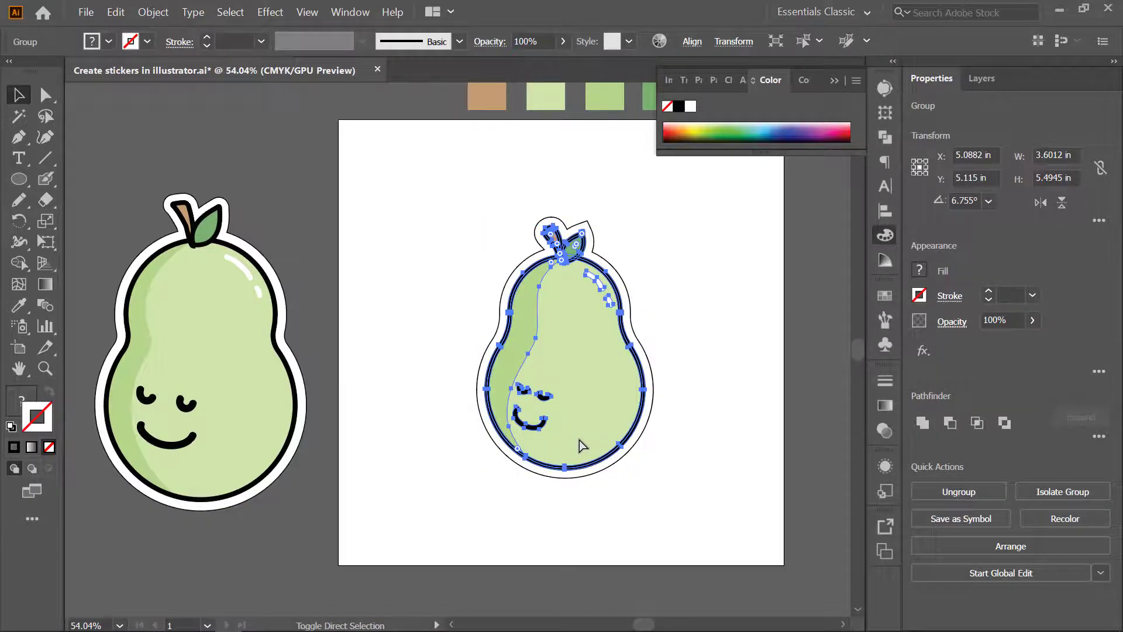
key(ctrl+shift+g)
click(706, 375)
- Select the pear's eyes and mouth together and scale the face up to about 1 by 1.2 in
scroll(560, 416, up, 3)
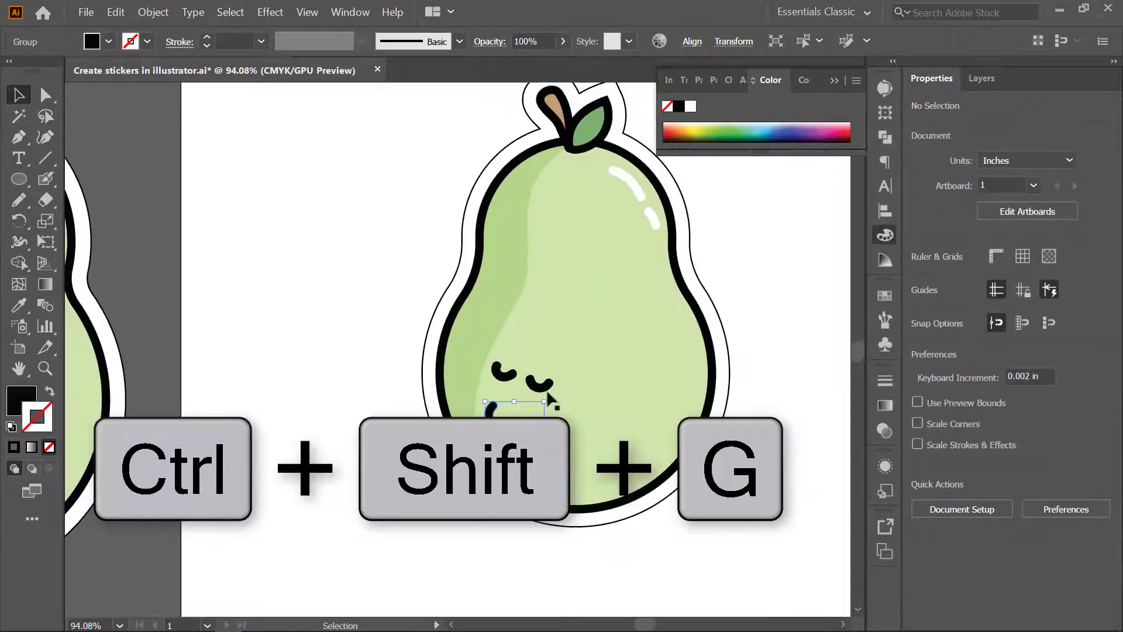
click(539, 382)
drag(557, 365, 576, 342)
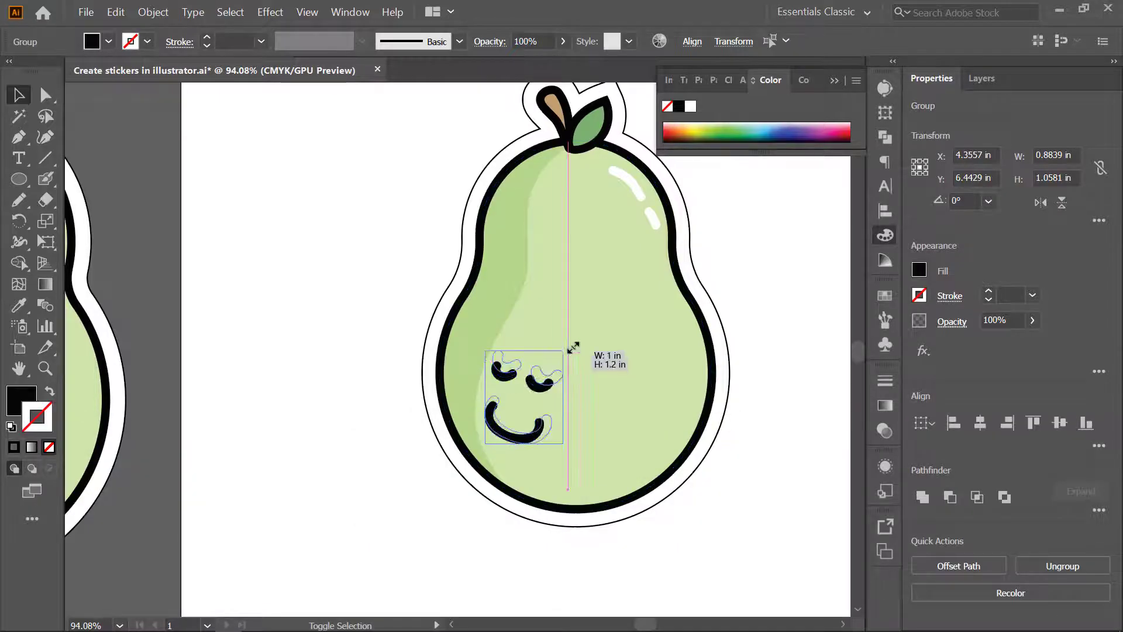
- Delete the pear's mouth and paint a new black smile curve below the eyes with the Blob Brush
click(544, 438)
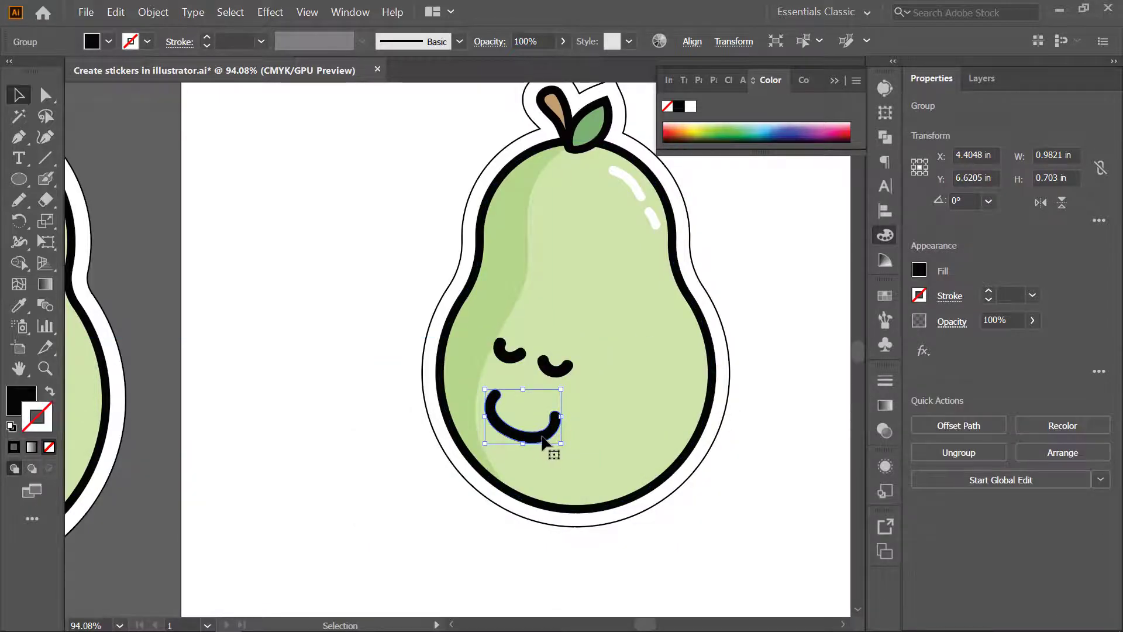
key(Delete)
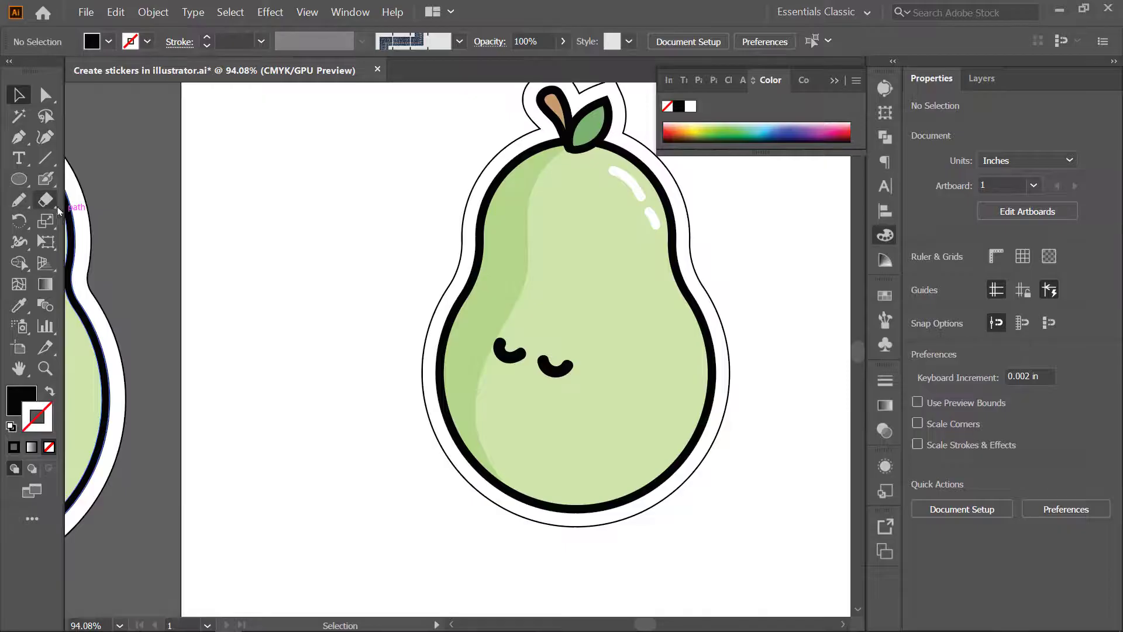
click(46, 204)
click(48, 182)
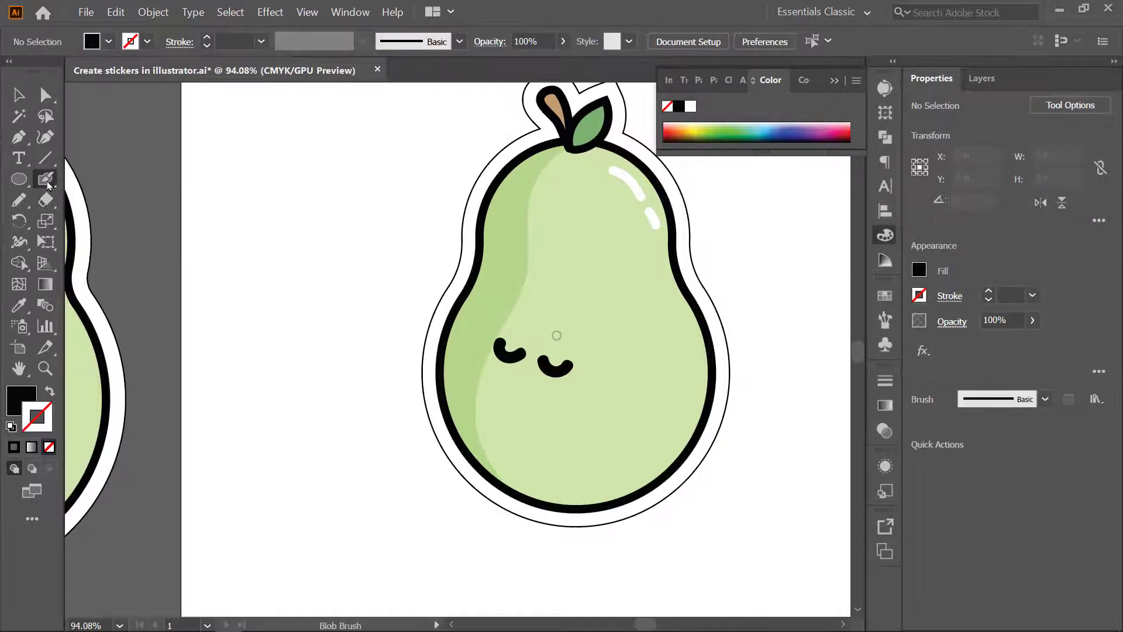
mouse_move(487, 385)
mouse_down()
mouse_move(517, 427)
mouse_move(561, 410)
mouse_up()
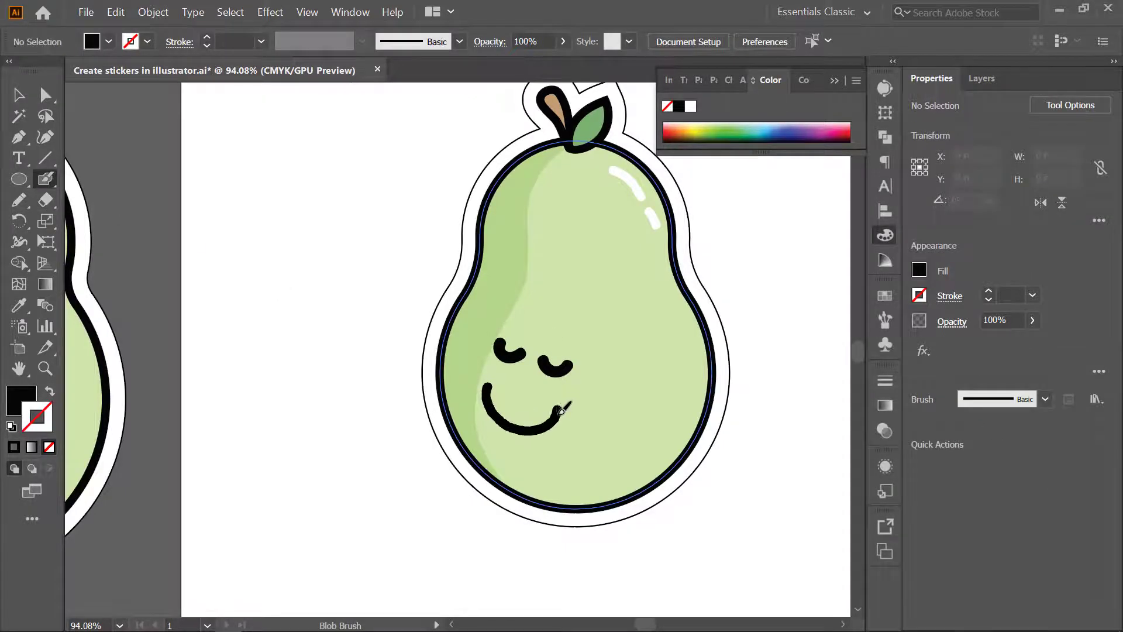
- Select the whole pear sticker and enlarge it to about 5.08 by 7.5 in around the middle of the artboard
key(v)
key(ctrl+0)
drag(427, 200, 629, 419)
click(582, 226)
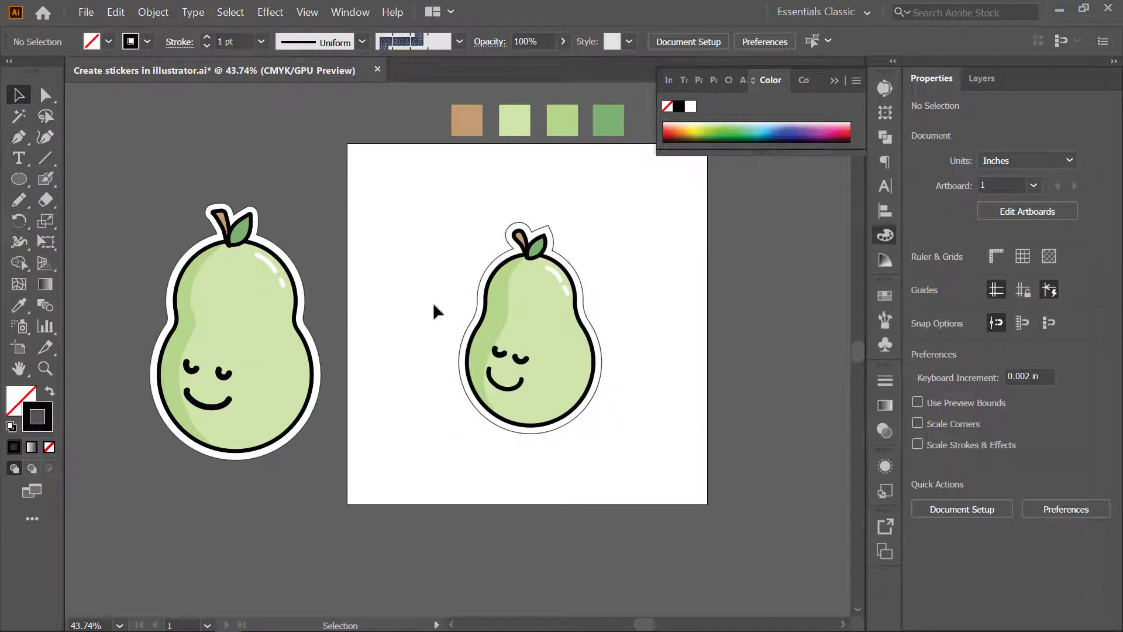
drag(446, 206, 621, 459)
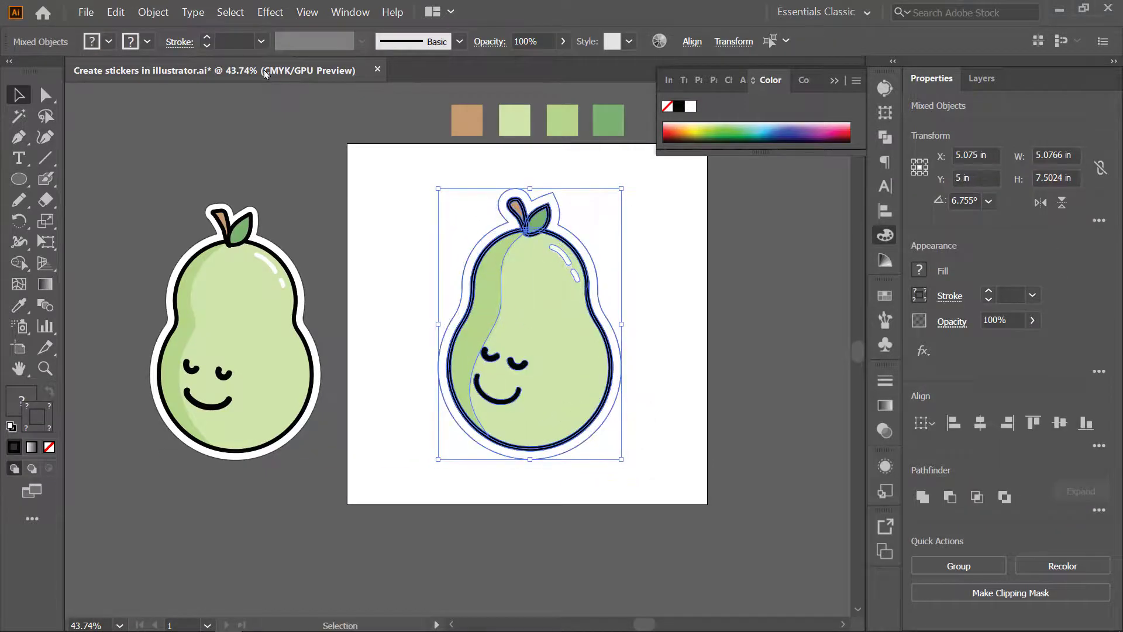
- Export the pear sticker artwork as a PNG file named "Create stickers in illustrator"
click(86, 13)
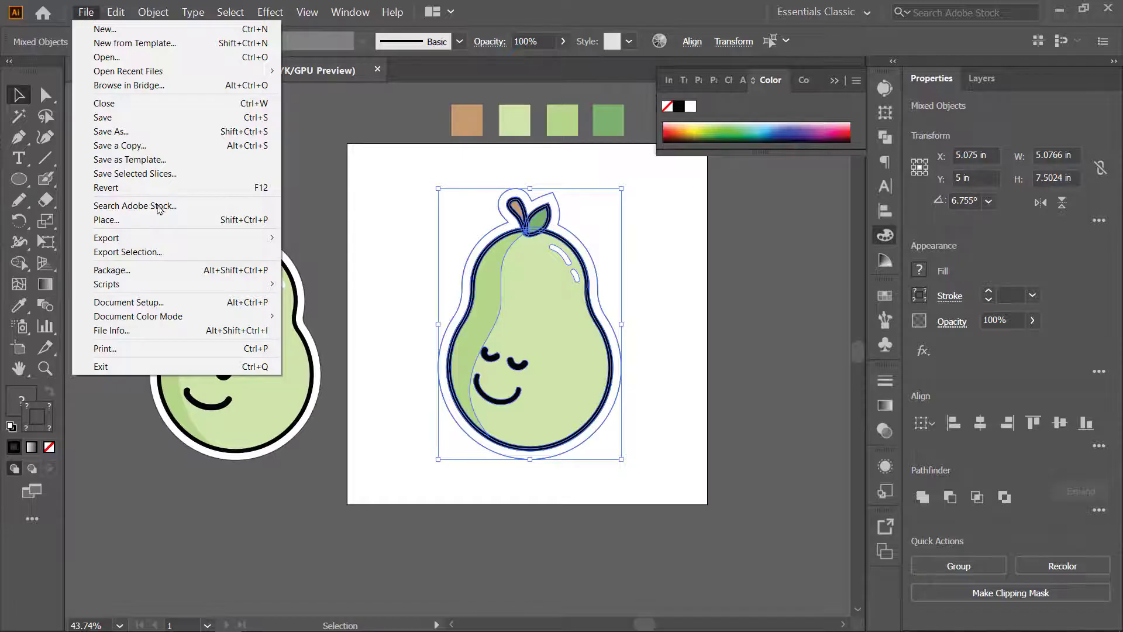
mouse_move(272, 239)
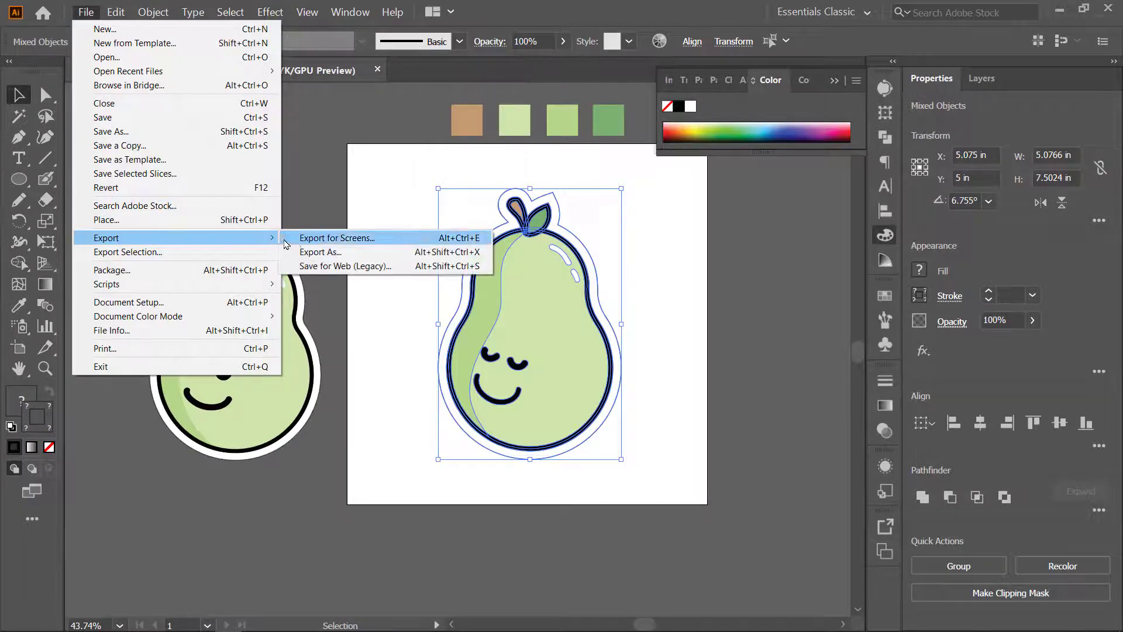
click(340, 255)
click(300, 291)
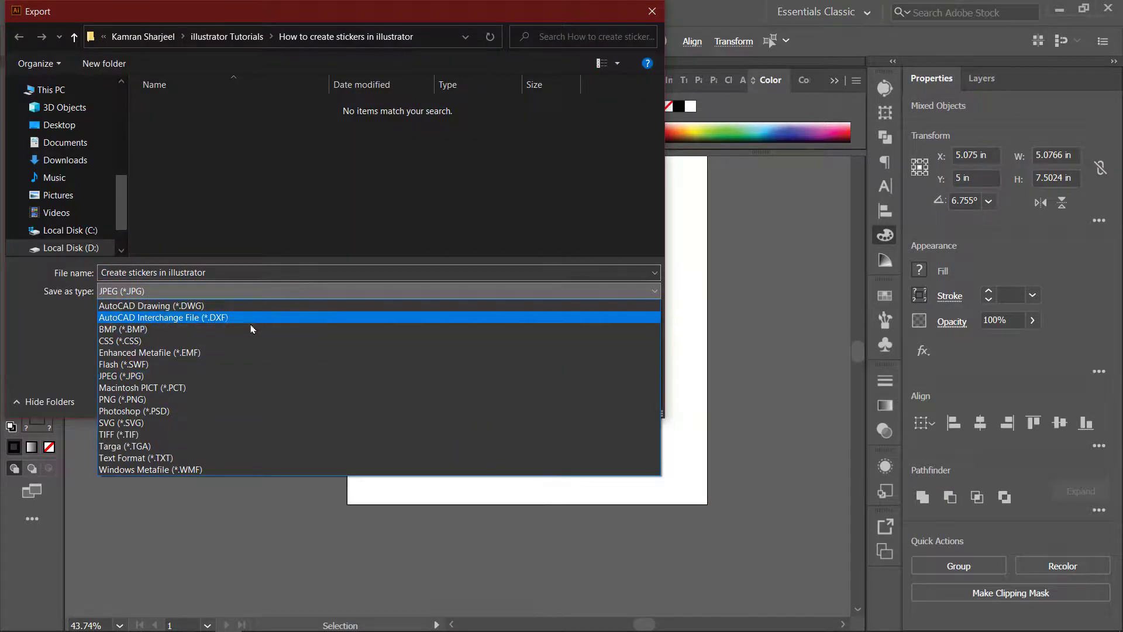
click(169, 400)
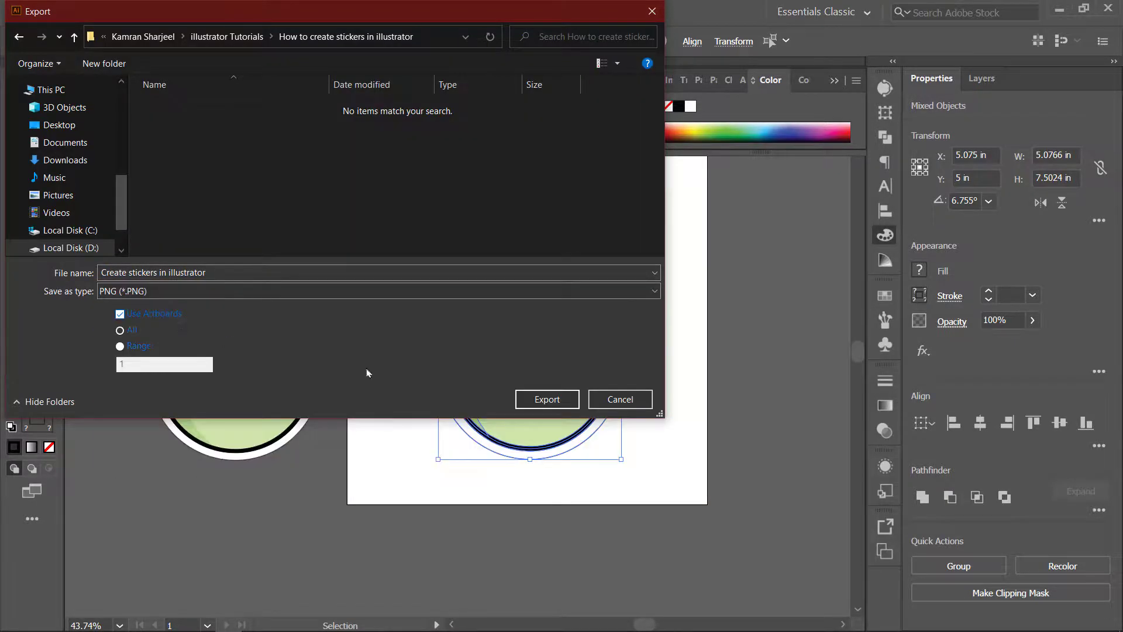
click(547, 399)
- Complete the PNG export with Art Optimized (Supersampling) anti-aliasing, High (300 ppi) resolution and Interlaced off, and deselect the artwork
click(493, 274)
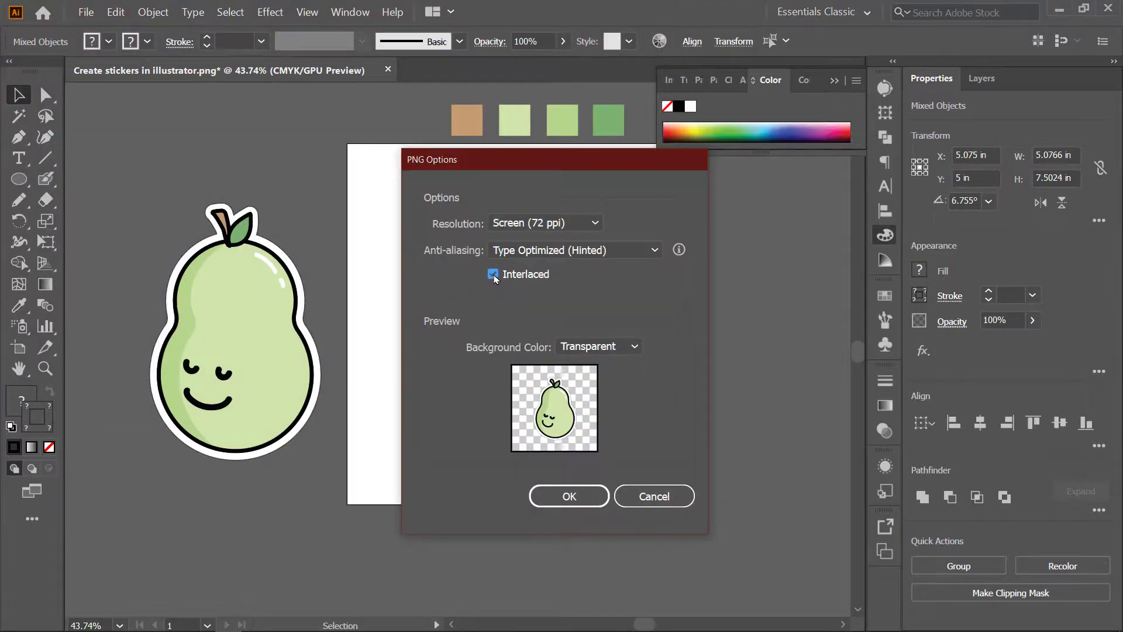
click(494, 277)
click(561, 250)
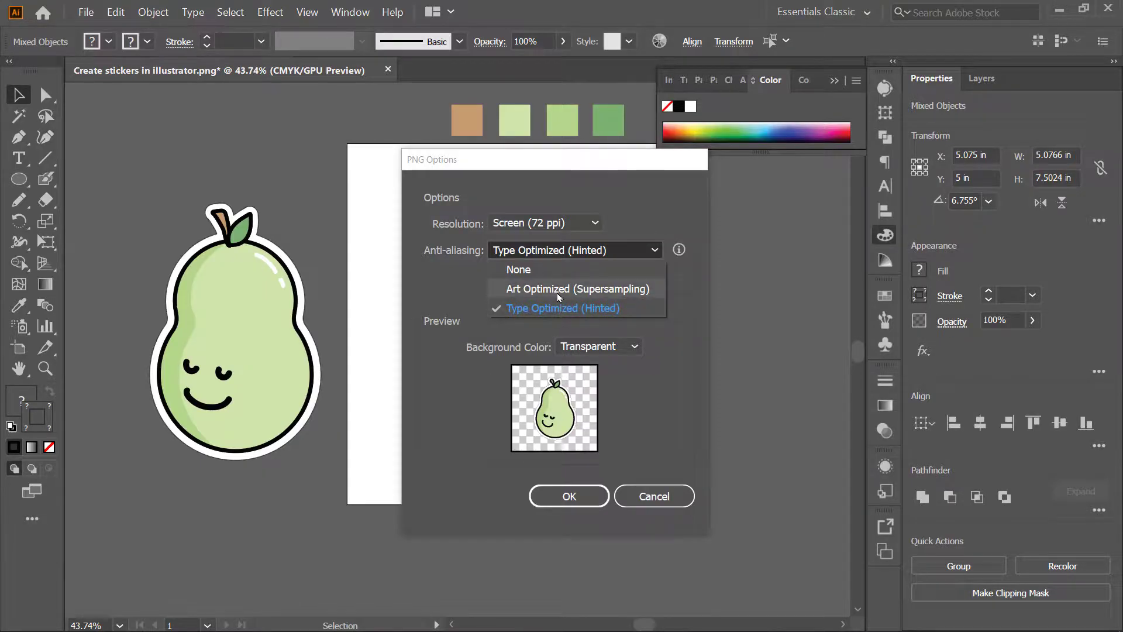
click(570, 291)
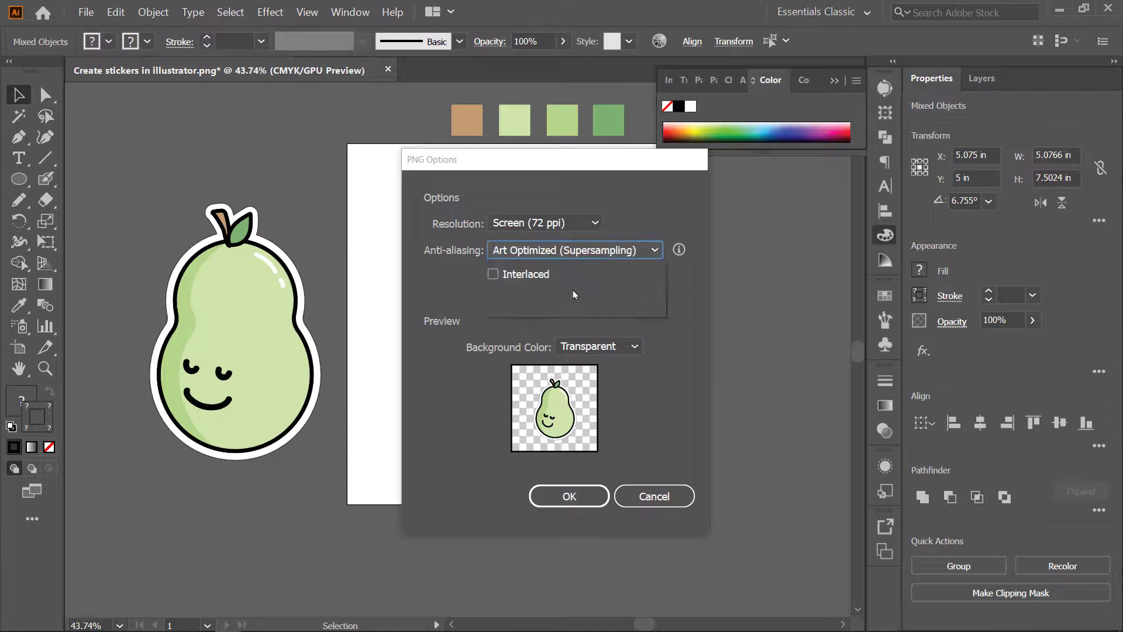
click(544, 223)
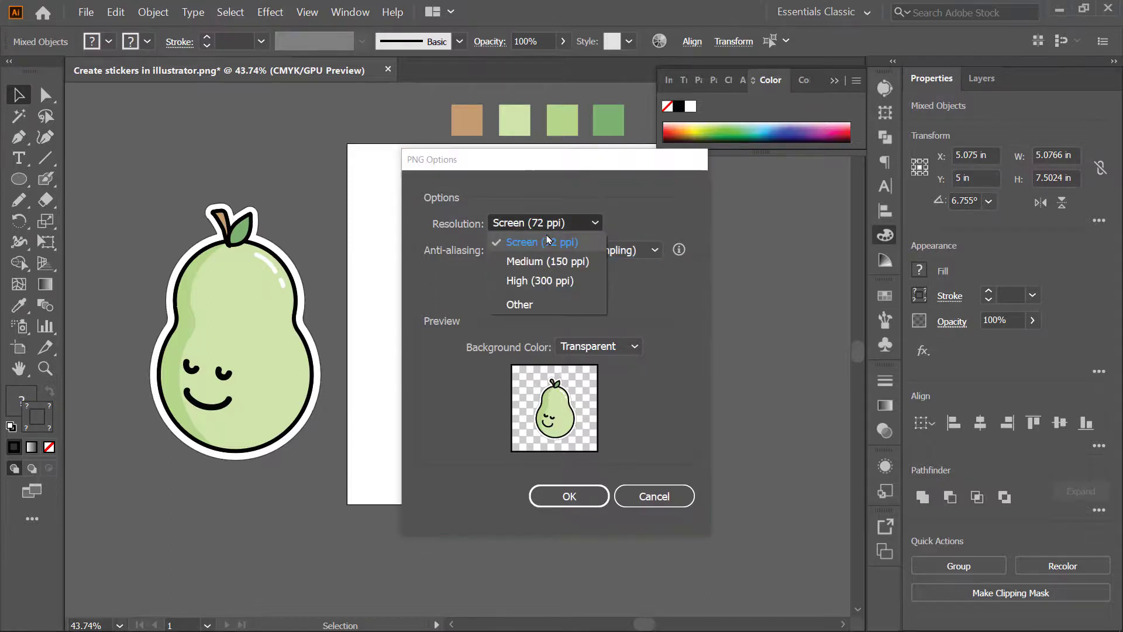
click(562, 283)
click(569, 496)
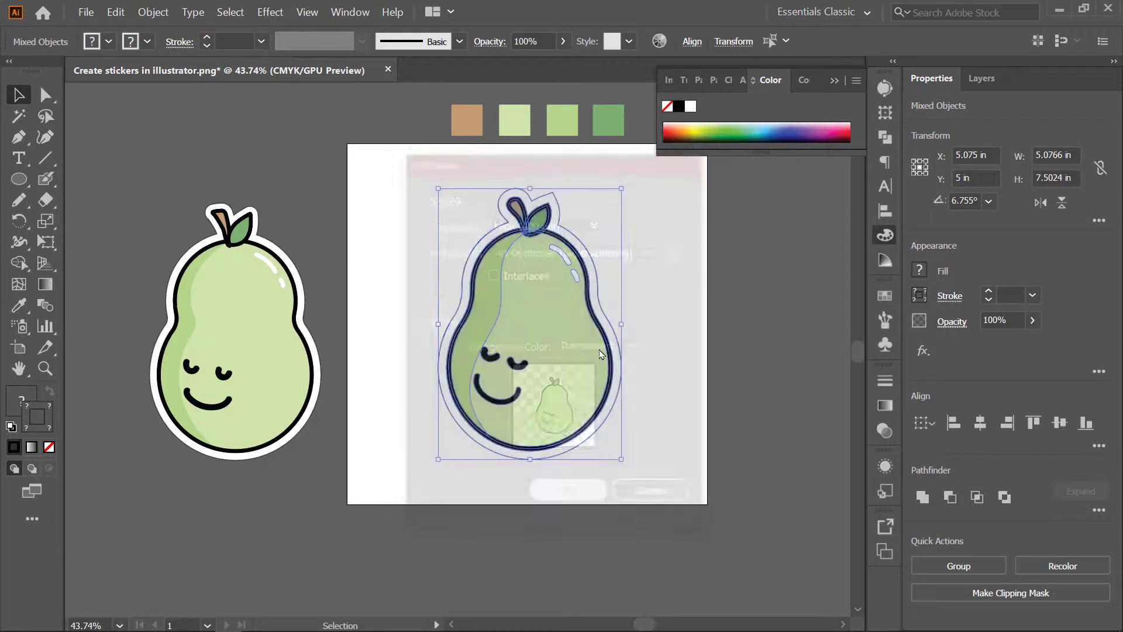
click(712, 298)
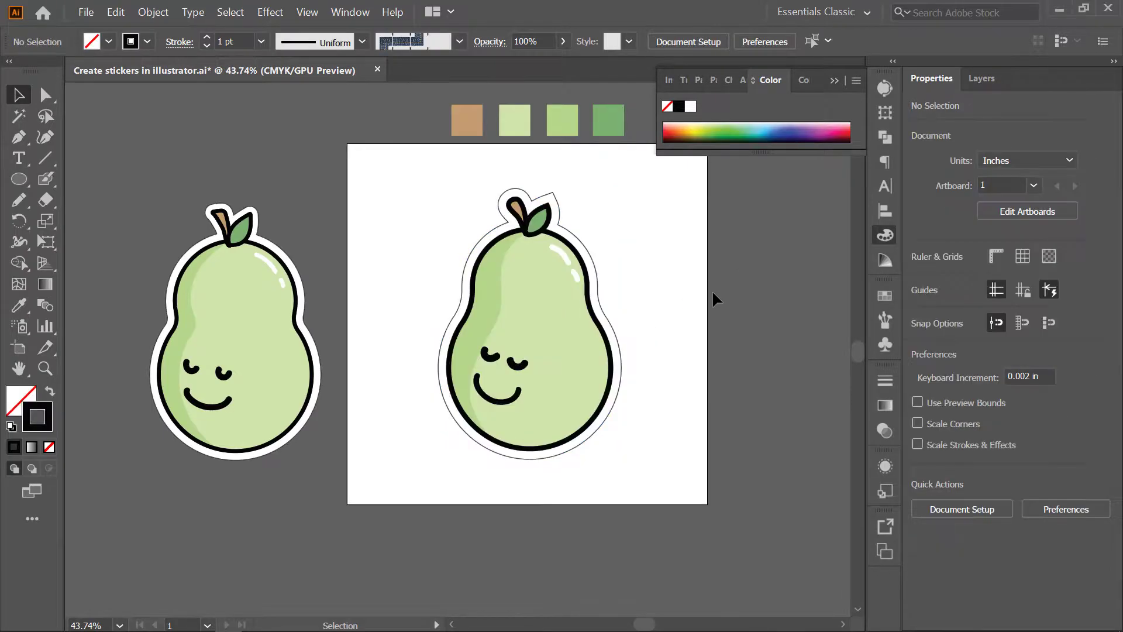